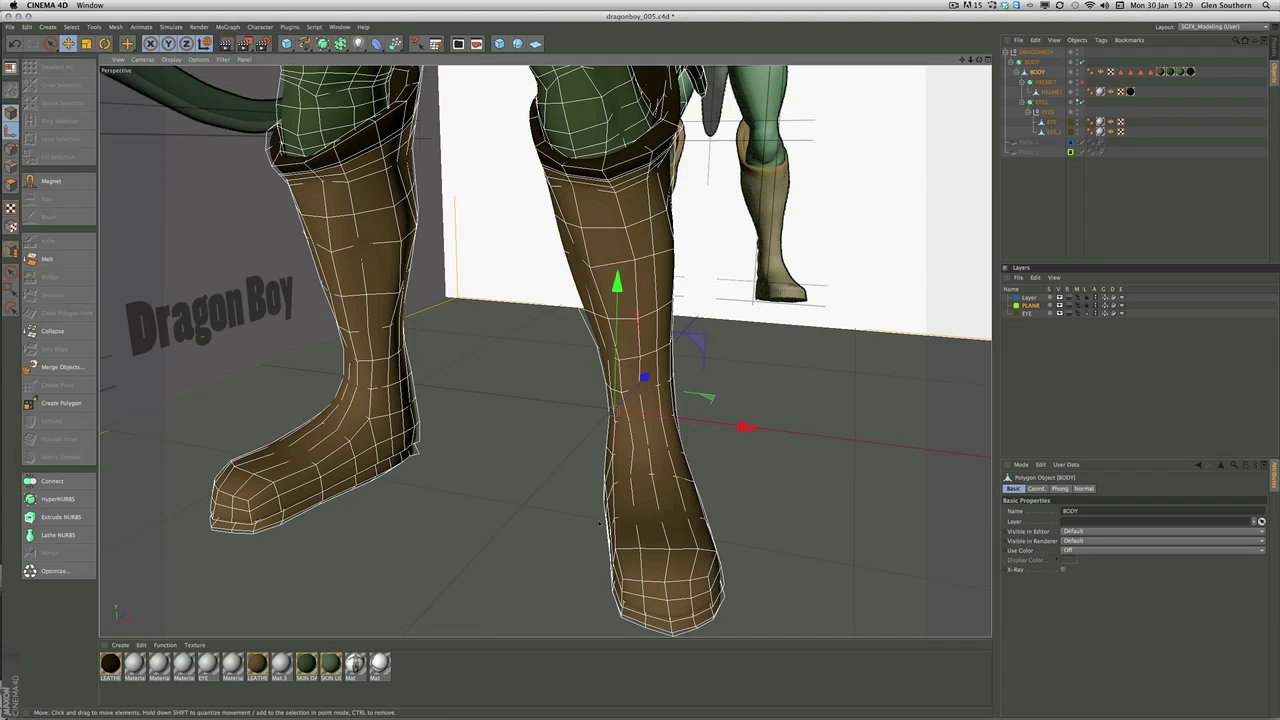
Step: Turn off the BODY HyperNURBS smoothing and select the whole DRAGONBOY group
alt+drag(660, 393, 664, 292)
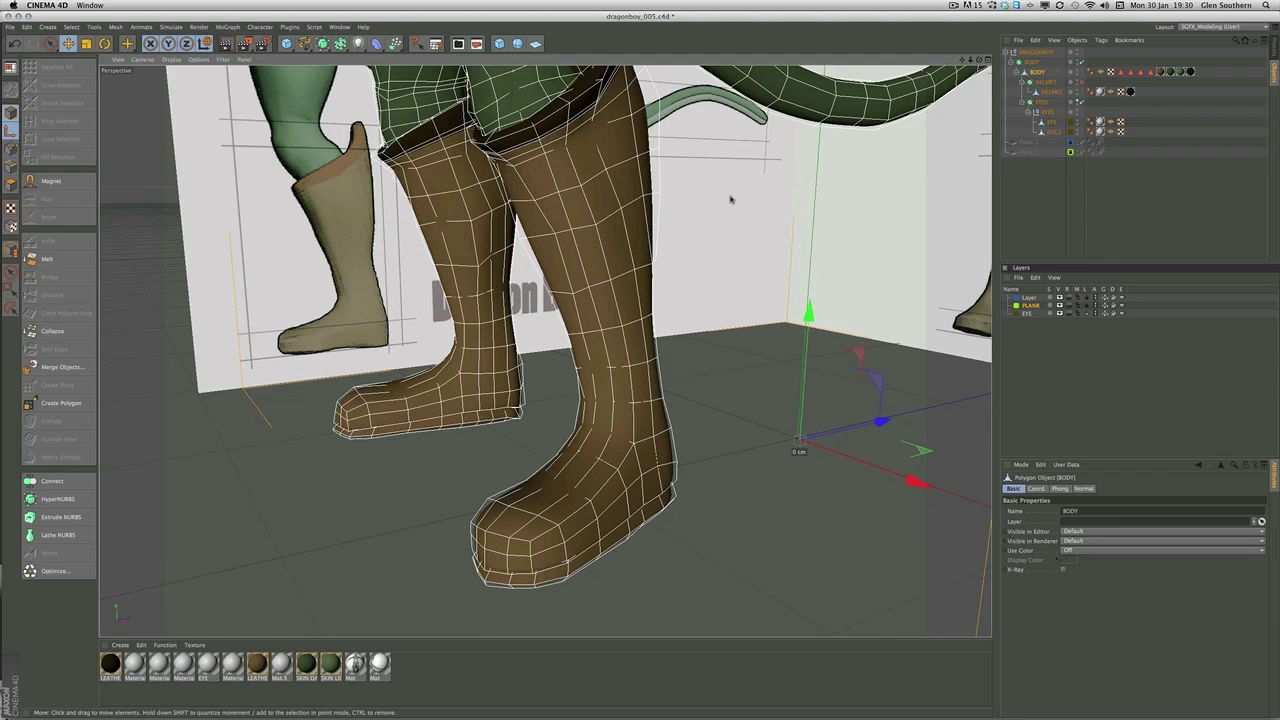
click(1031, 62)
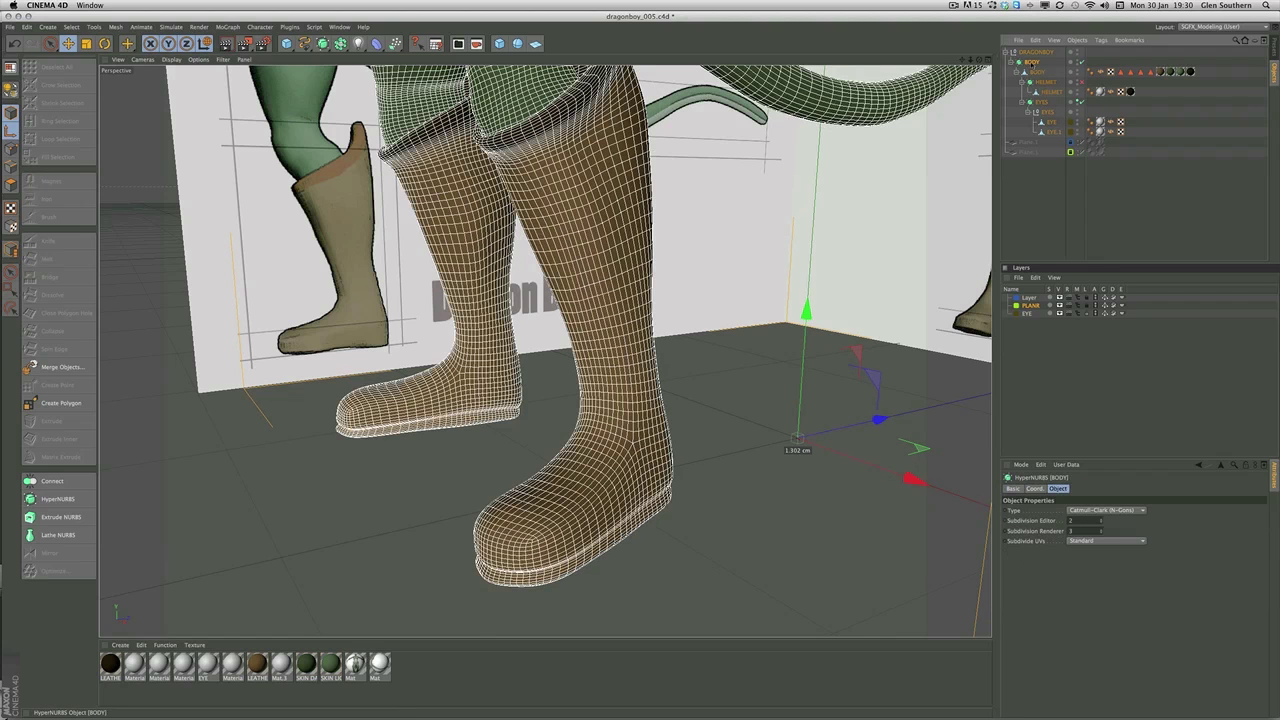
click(1078, 62)
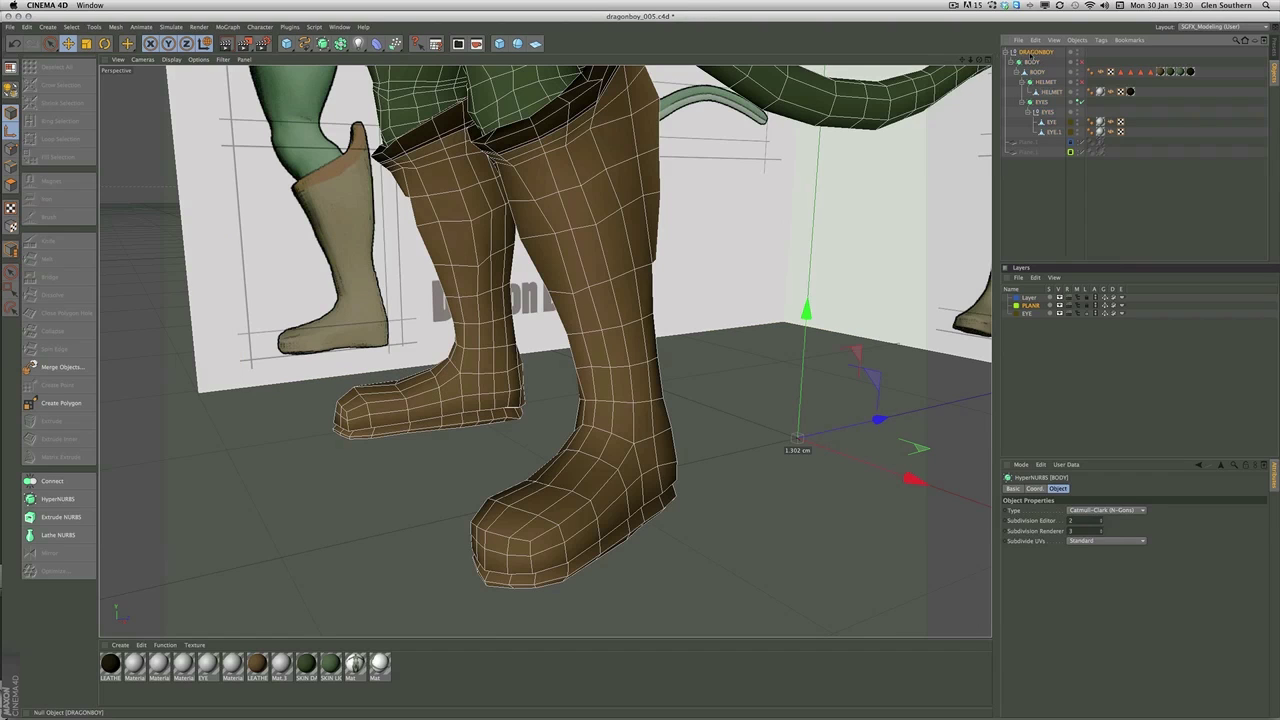
click(1031, 54)
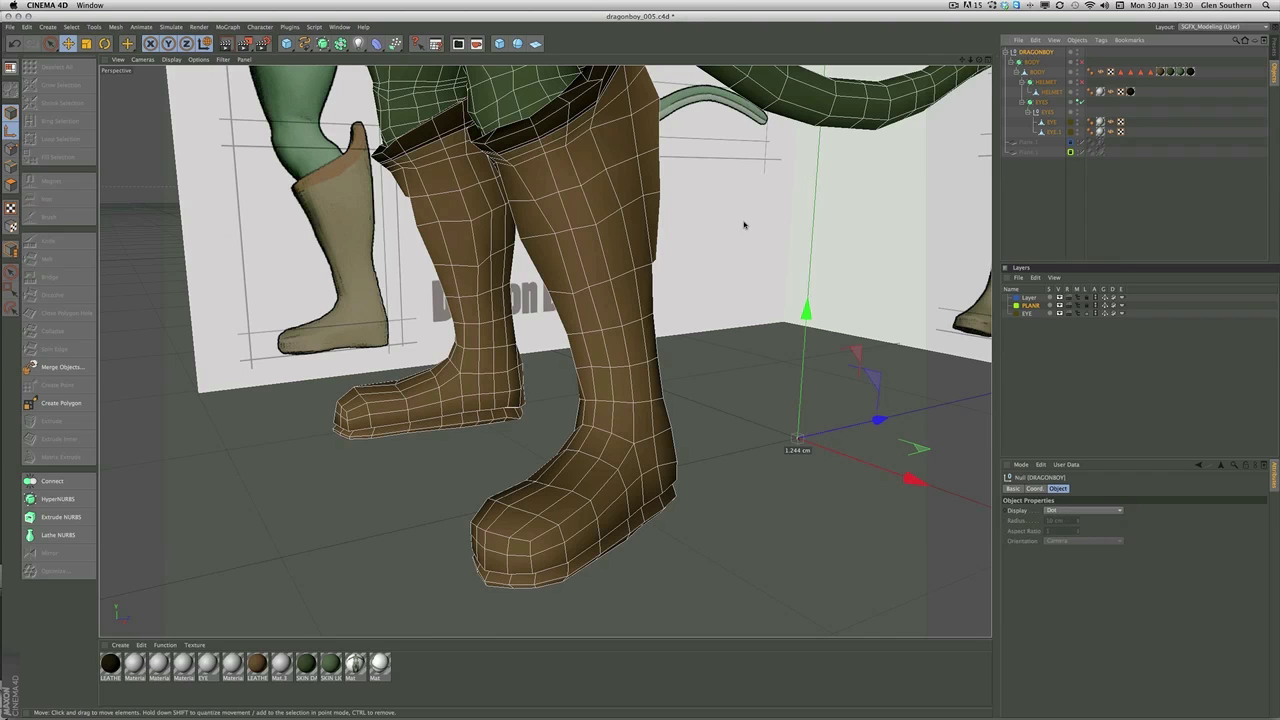
Step: Examine the low-poly mesh of the boots, knees and thighs from several sides
alt+middle_drag(617, 246, 602, 298)
alt+right_drag(708, 246, 662, 245)
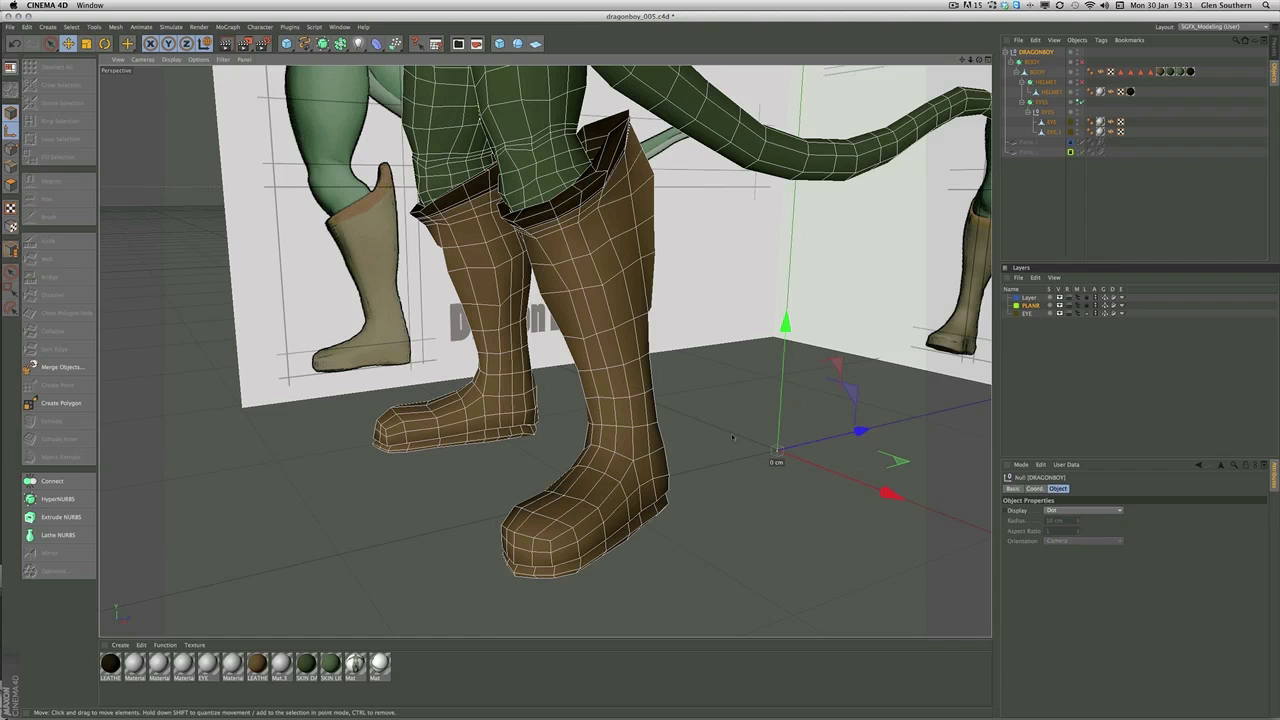
alt+drag(480, 475, 570, 473)
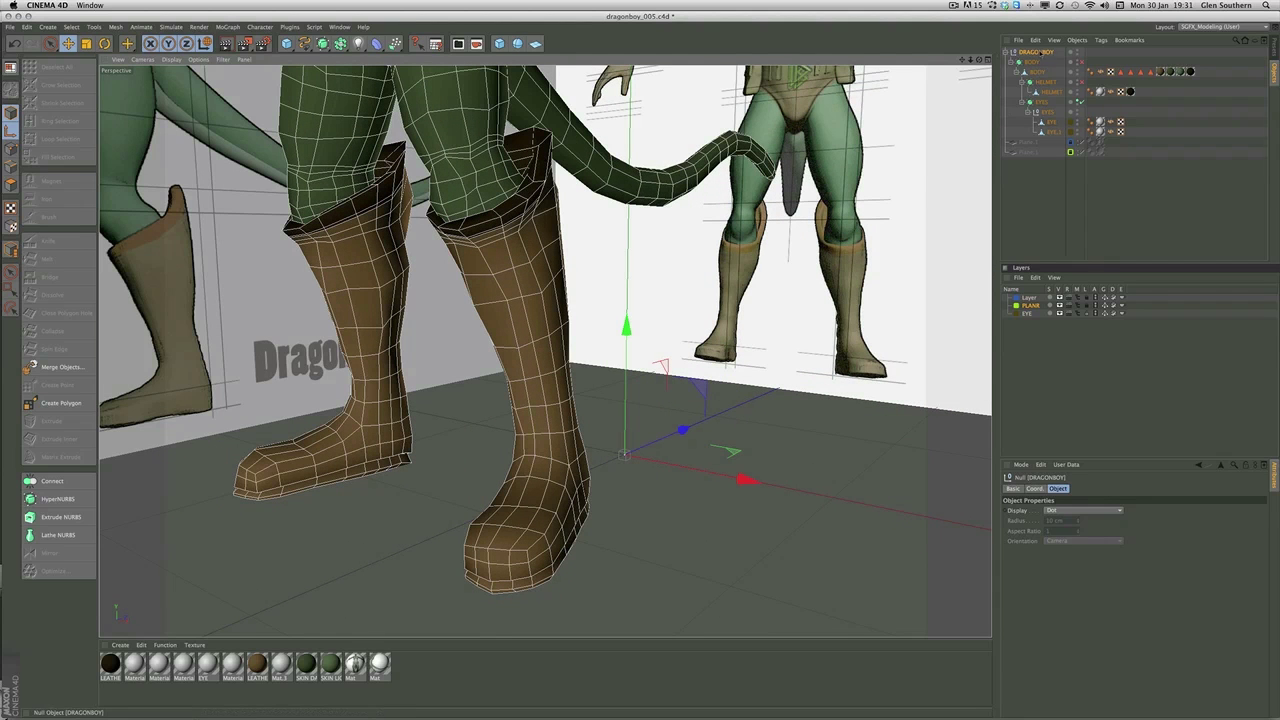
alt+drag(540, 423, 618, 437)
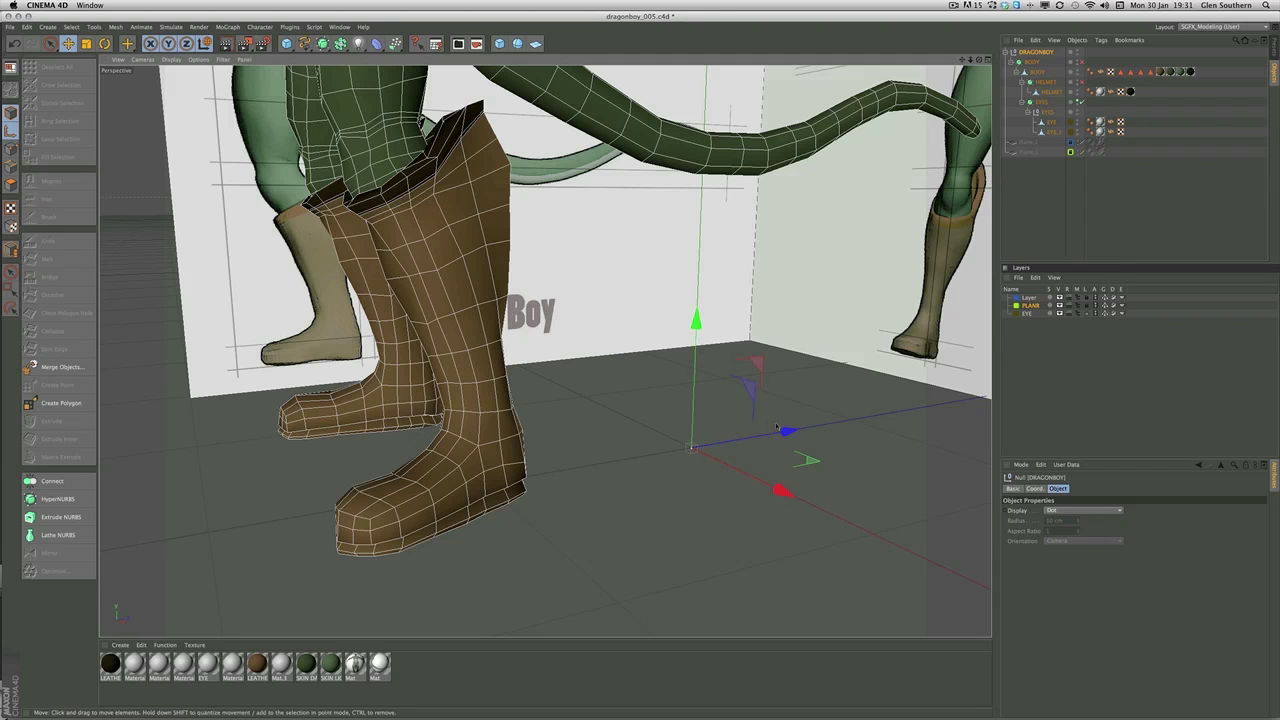
drag(776, 428, 397, 402)
drag(492, 443, 503, 424)
scroll(542, 330, down, 2)
alt+middle_drag(521, 316, 521, 334)
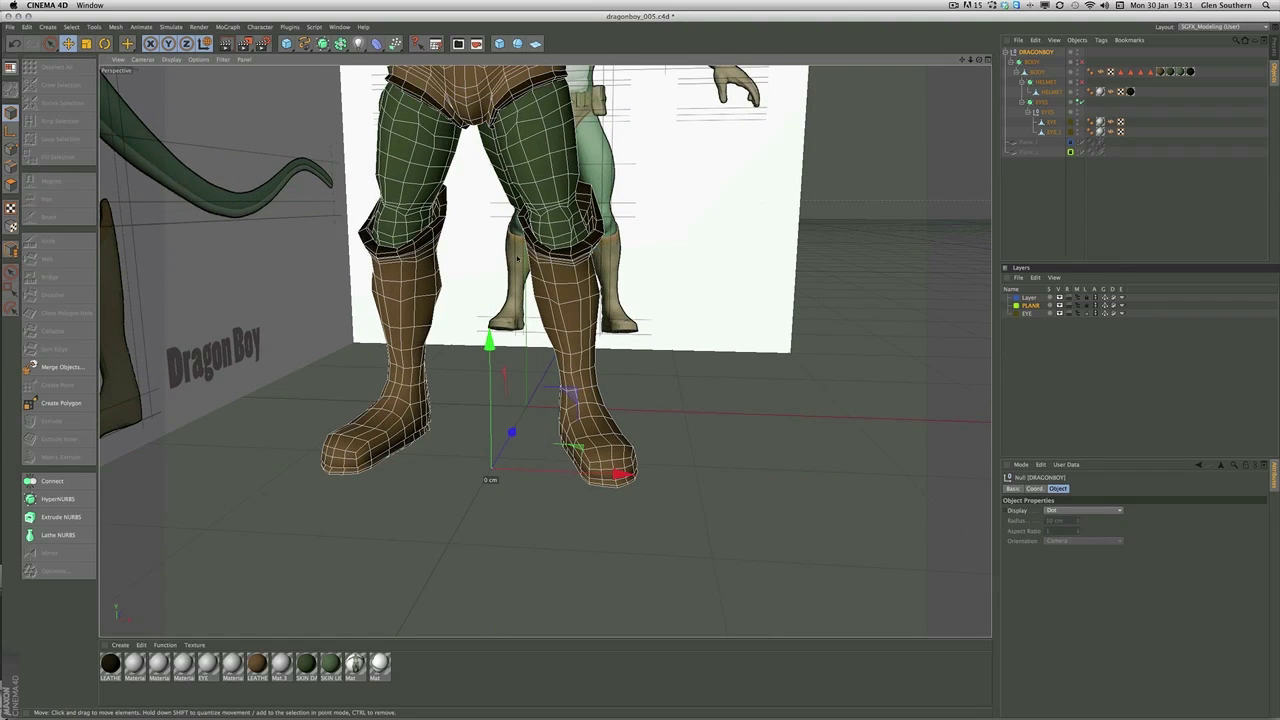
alt+drag(517, 258, 477, 240)
alt+right_drag(477, 240, 511, 260)
alt+drag(511, 260, 476, 256)
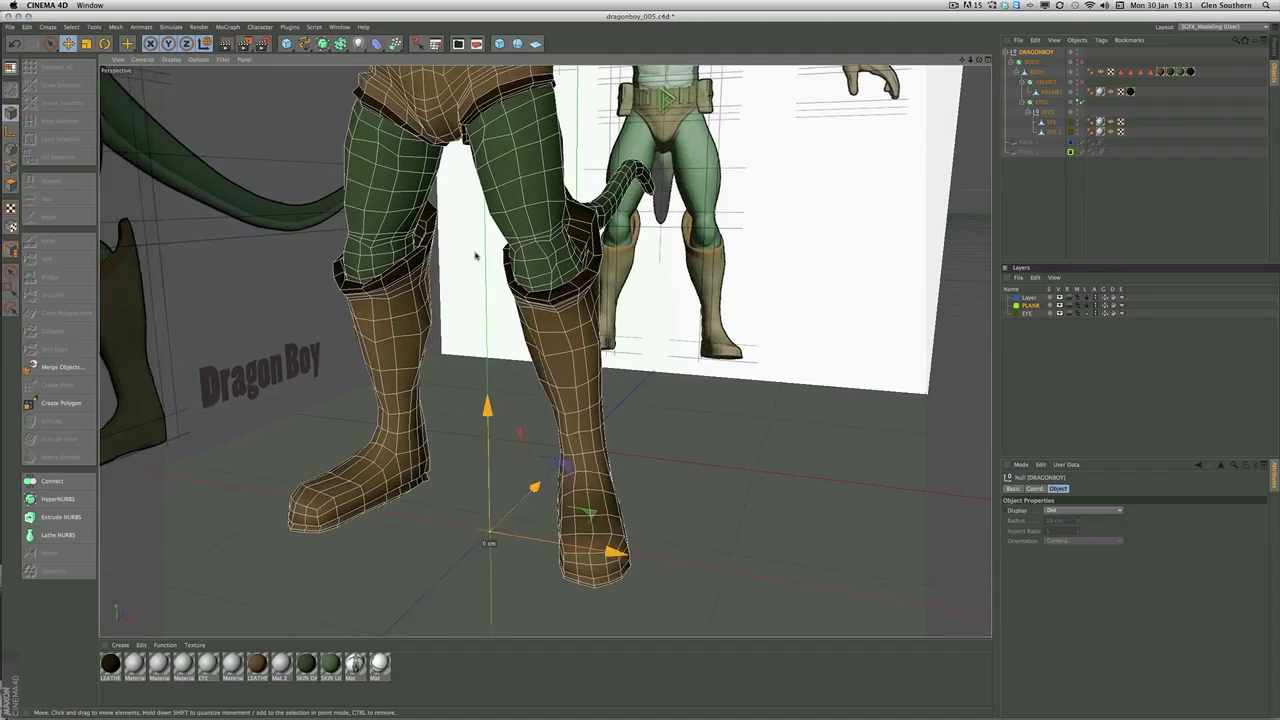
alt+right_drag(476, 256, 578, 225)
alt+drag(481, 285, 457, 364)
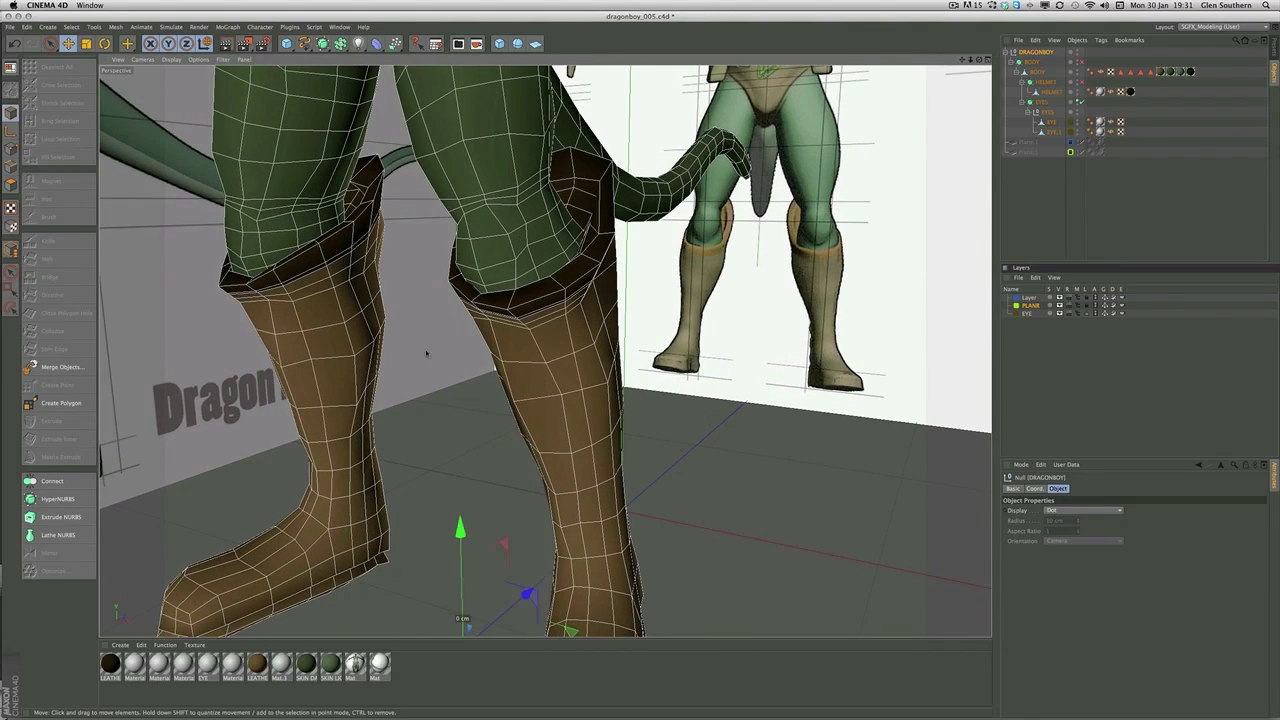
alt+right_drag(426, 354, 392, 312)
alt+middle_drag(392, 312, 466, 286)
alt+drag(466, 286, 427, 285)
alt+drag(545, 351, 490, 334)
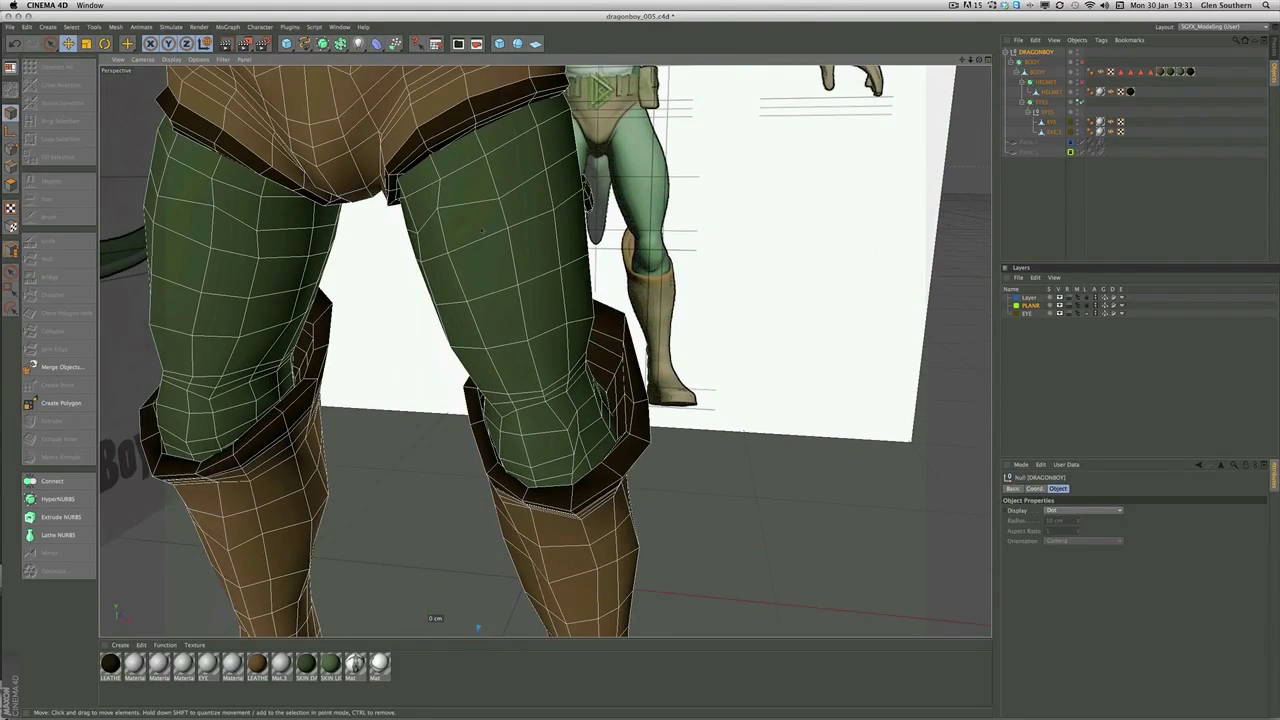
Step: Examine the edge flow of the torso, shoulders and gloved arm from the front and close up
alt+drag(481, 280, 467, 262)
alt+middle_drag(467, 262, 472, 450)
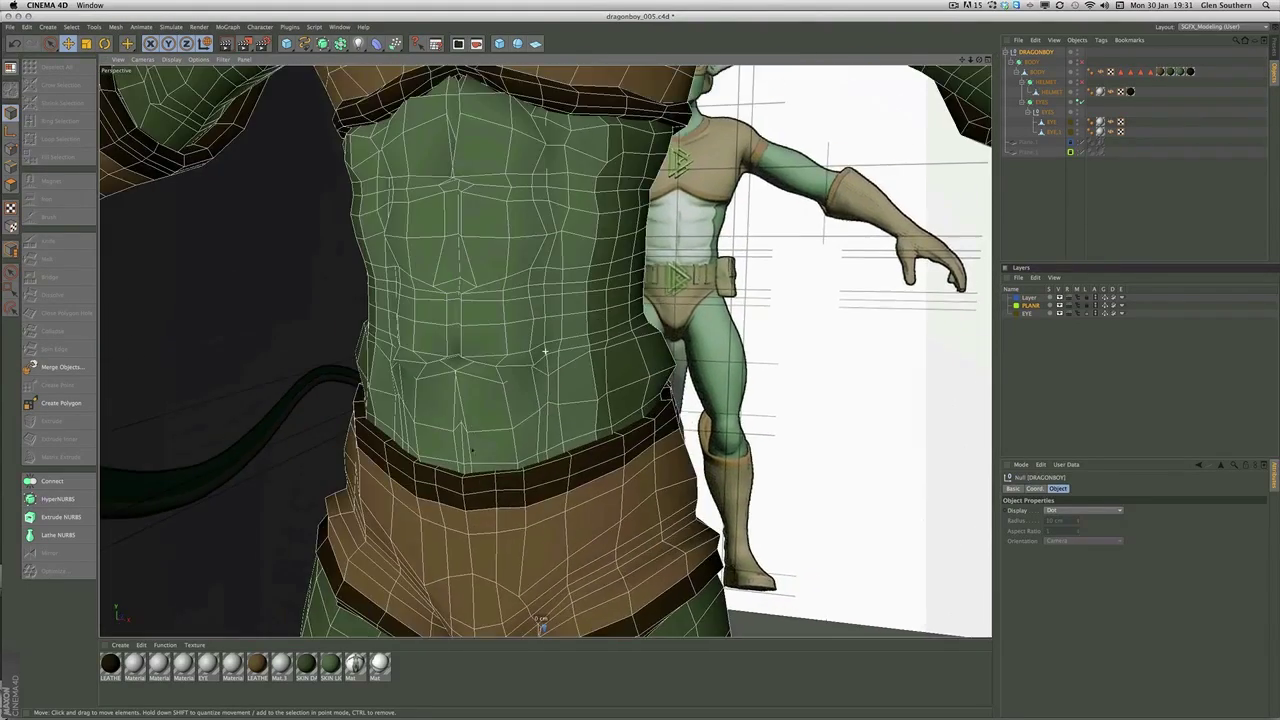
alt+drag(482, 277, 562, 306)
alt+right_drag(562, 306, 536, 288)
alt+drag(536, 288, 493, 312)
alt+middle_drag(493, 312, 457, 366)
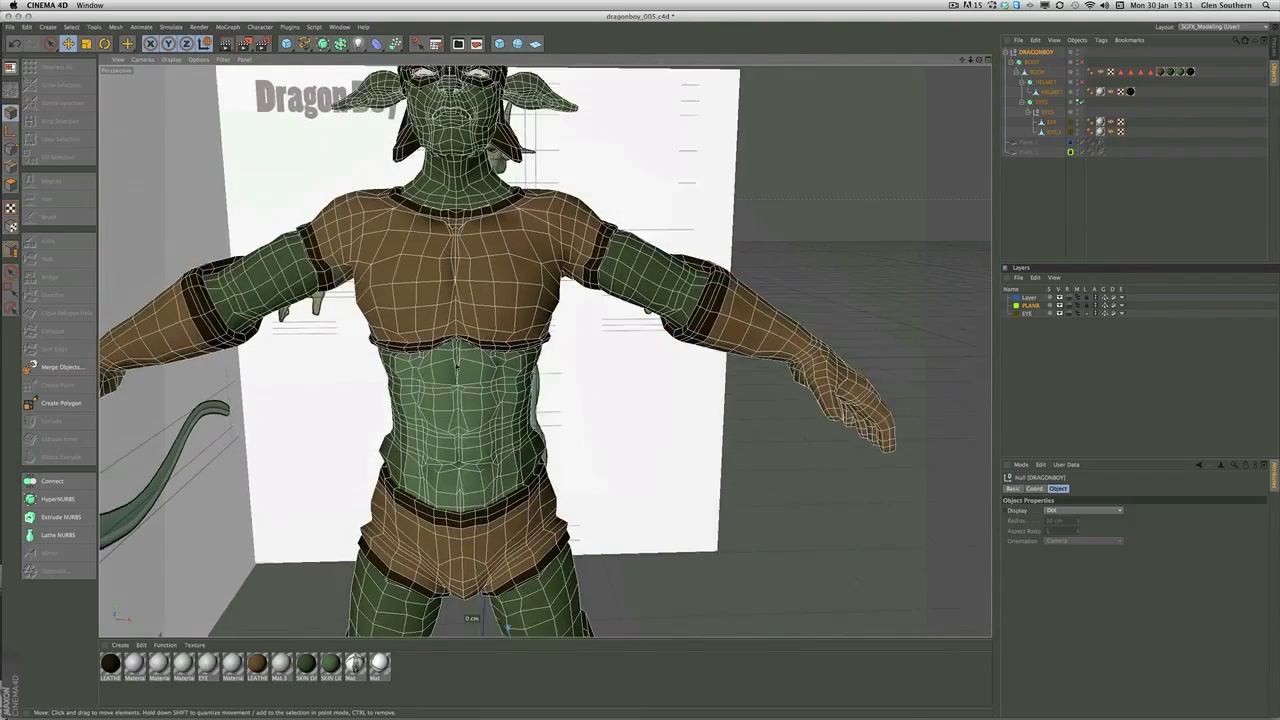
alt+drag(457, 366, 422, 357)
alt+right_drag(422, 357, 466, 345)
alt+drag(466, 345, 420, 335)
alt+middle_drag(420, 335, 316, 358)
alt+drag(315, 358, 608, 380)
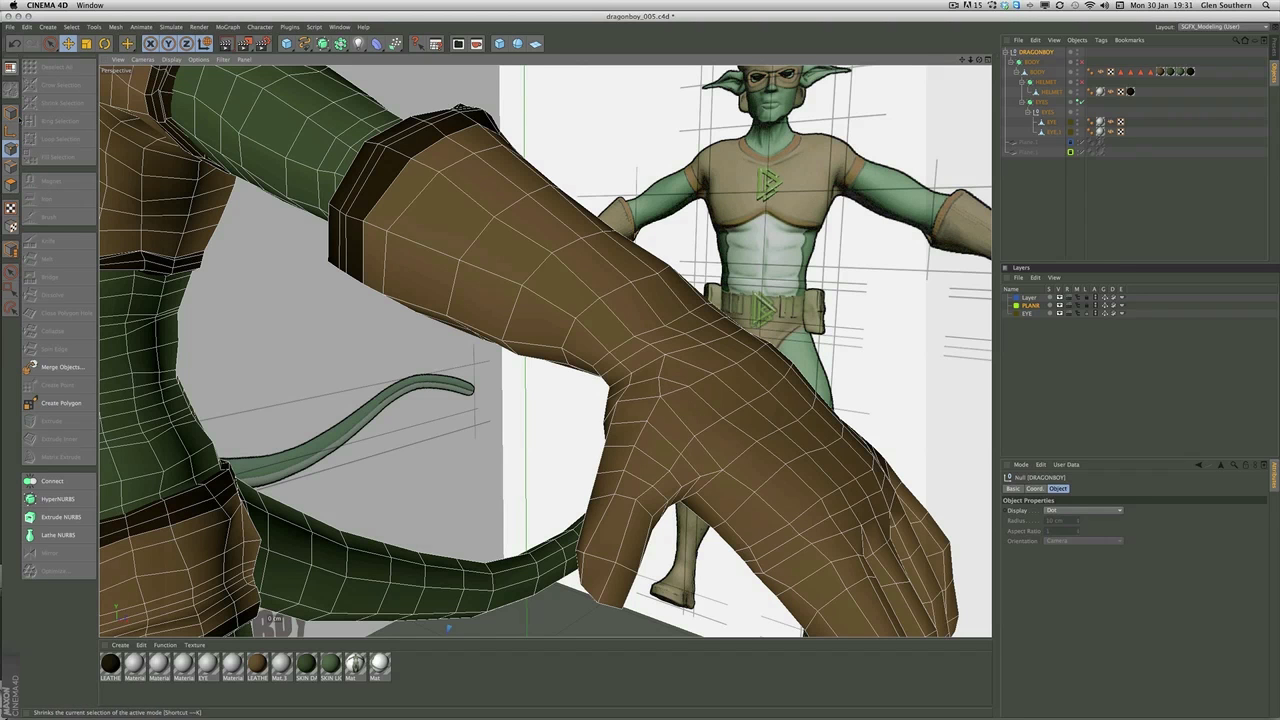
Step: Ready the BODY polygon mesh for point editing with the Magnet tool at a 13 cm radius
click(12, 115)
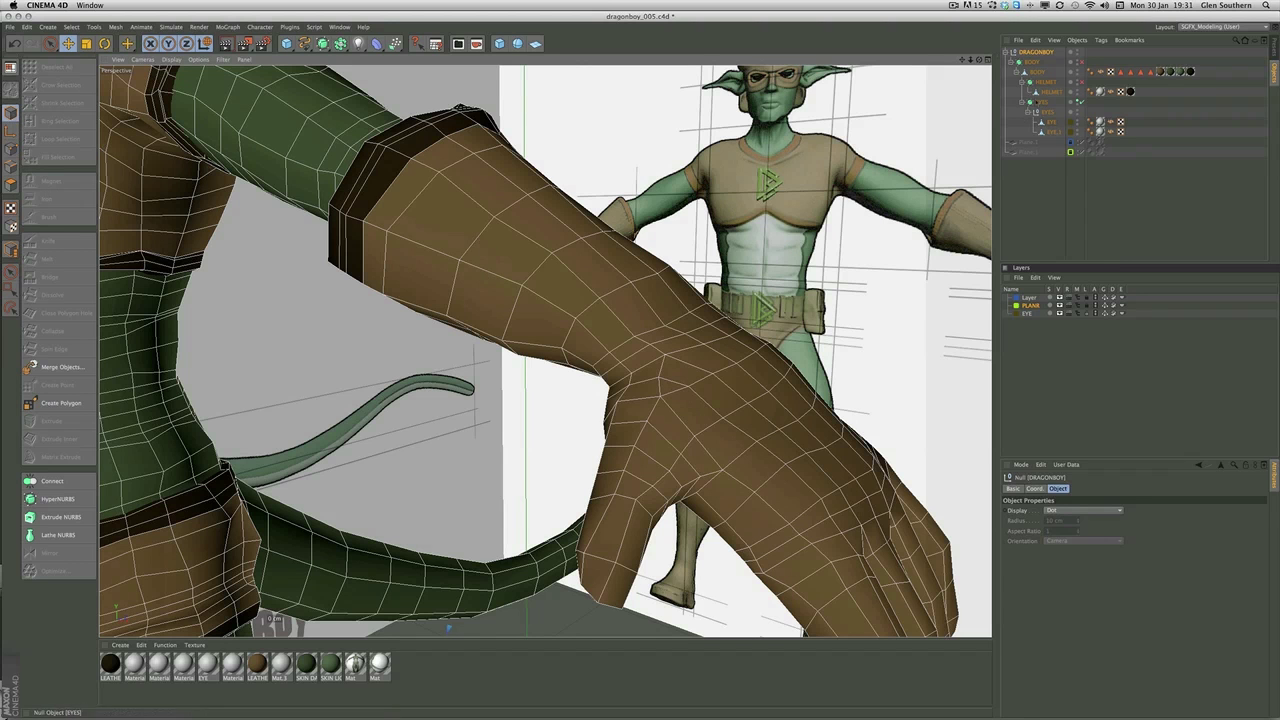
click(1037, 73)
alt+middle_drag(933, 133, 953, 143)
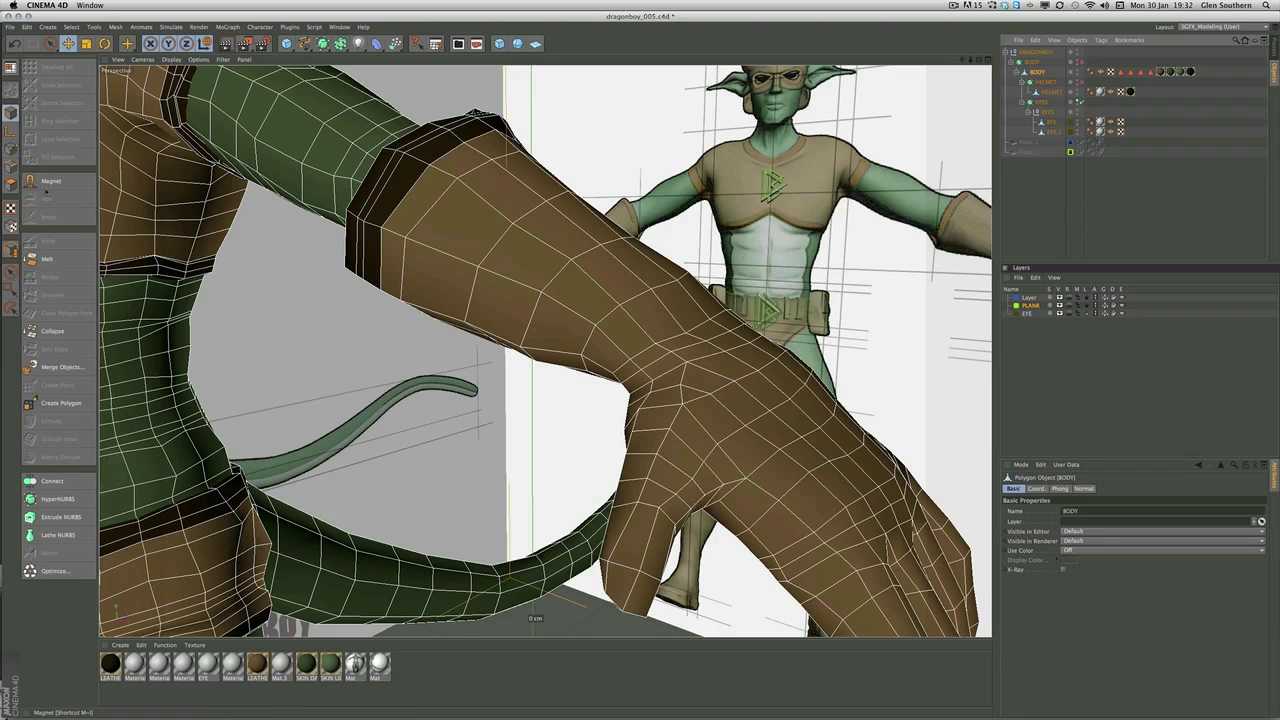
click(48, 181)
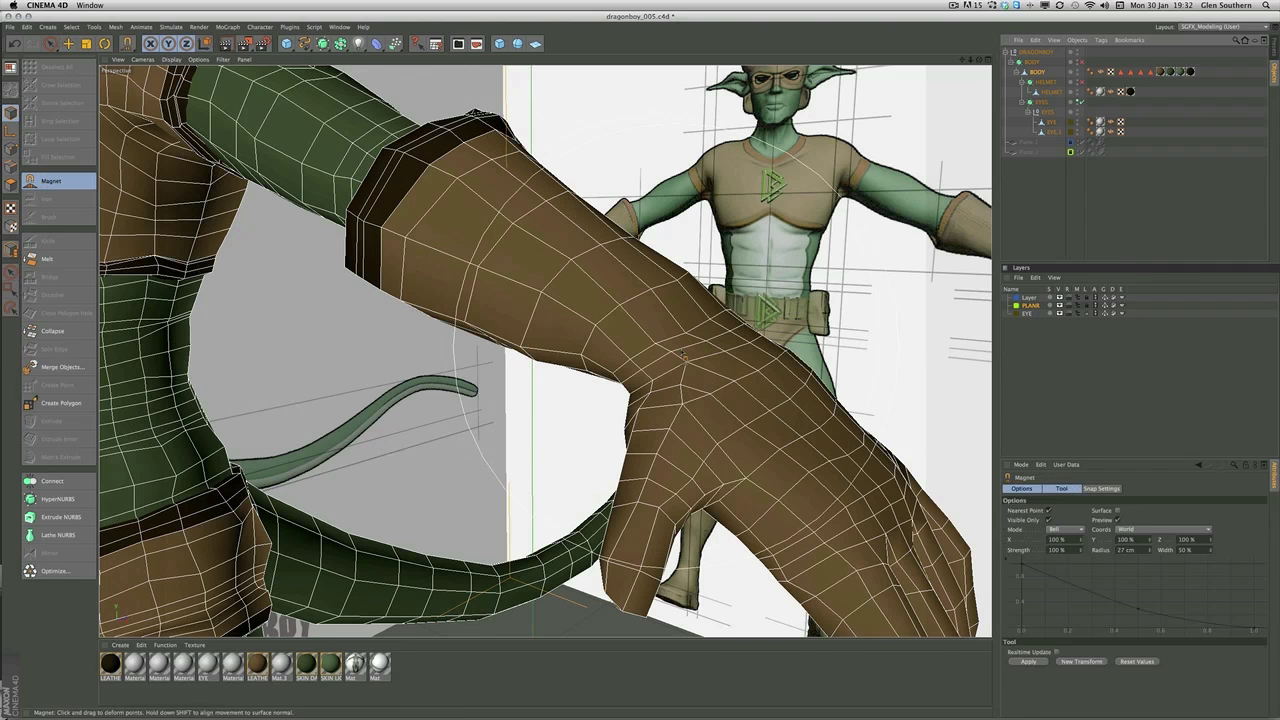
drag(1151, 554, 1151, 550)
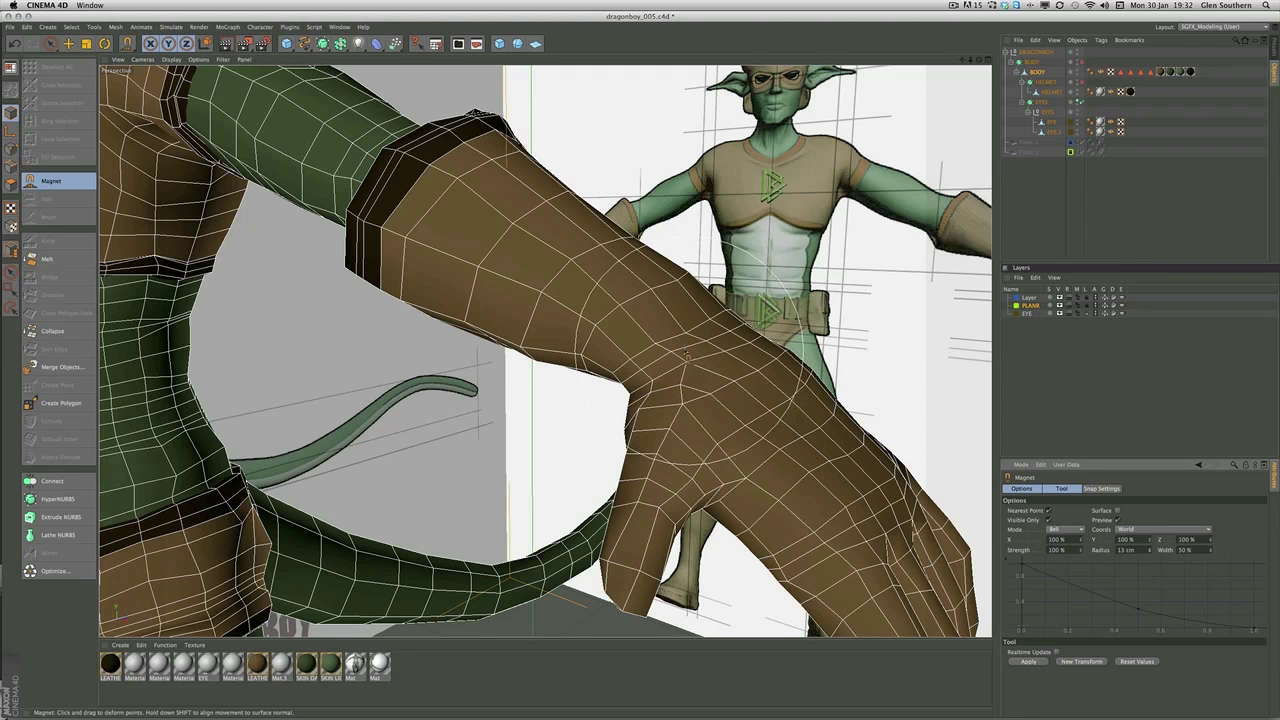
click(10, 148)
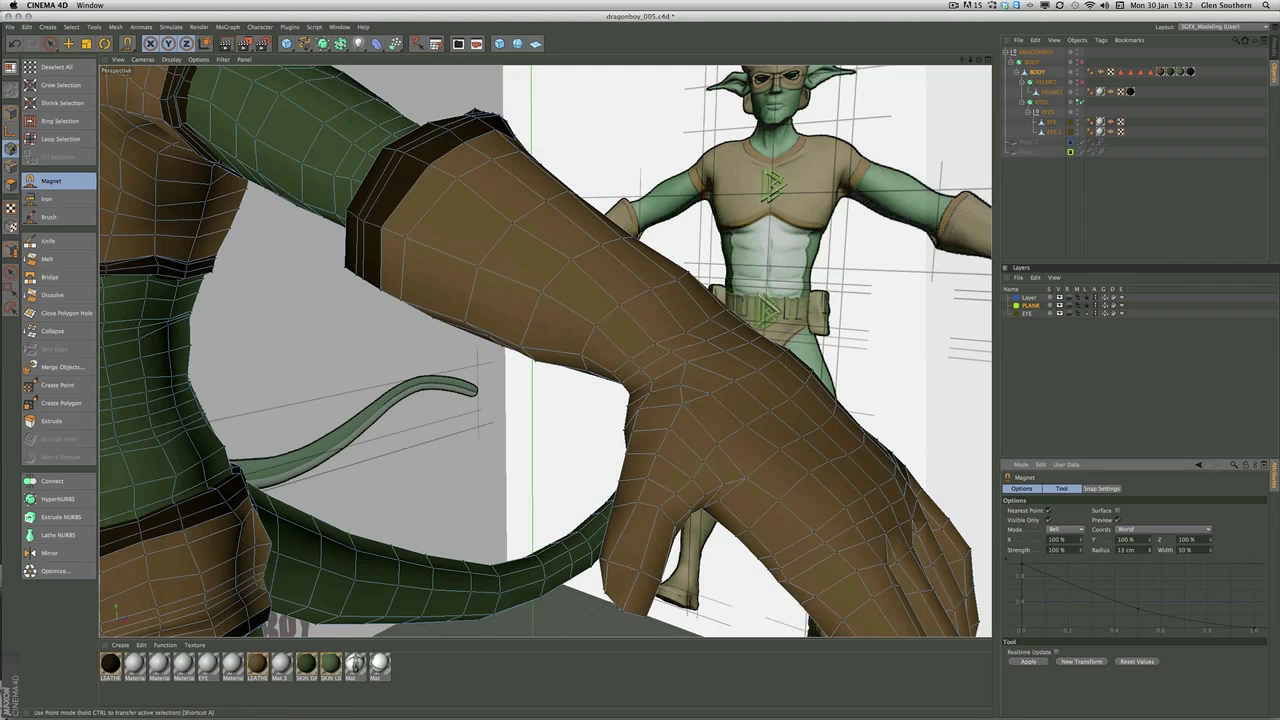
Step: Examine the glove's forearm, wrist, palm and fingers from all around for uneven polygon spacing
scroll(680, 350, down, 3)
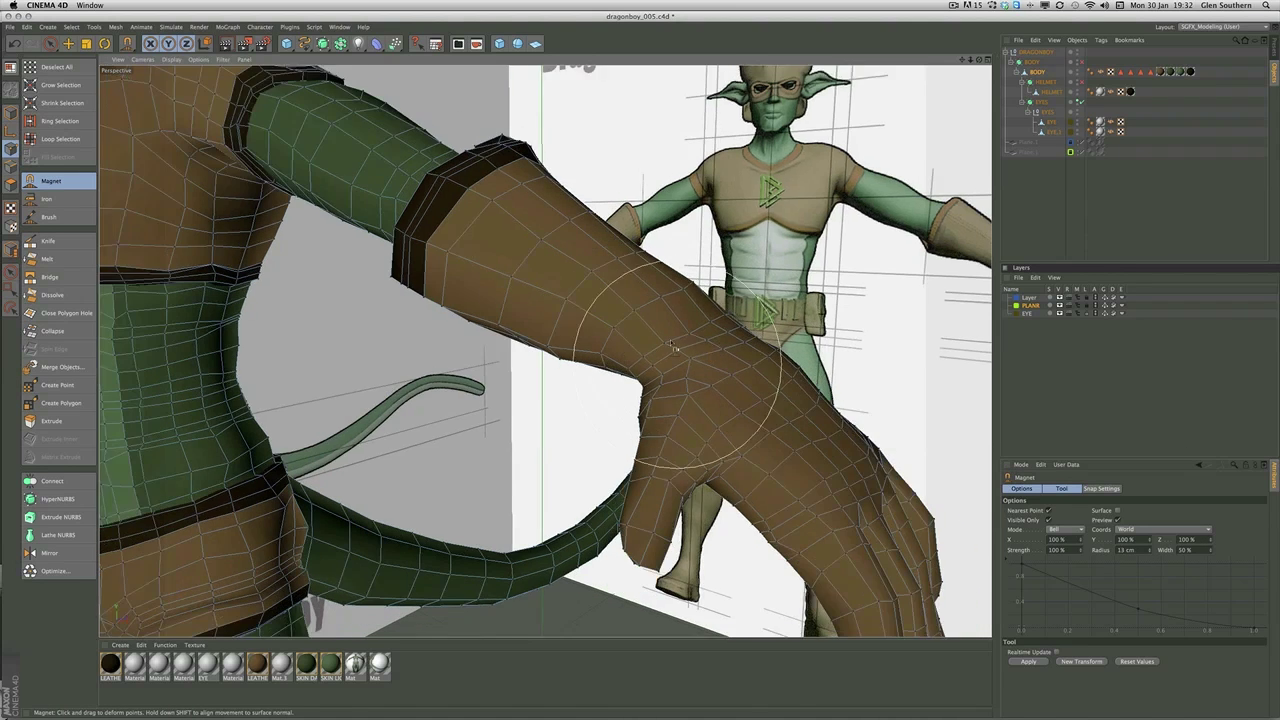
mouse_move(672, 366)
alt+mouse_down()
mouse_move(658, 308)
mouse_move(688, 366)
alt+mouse_up()
alt+middle_drag(752, 388, 708, 345)
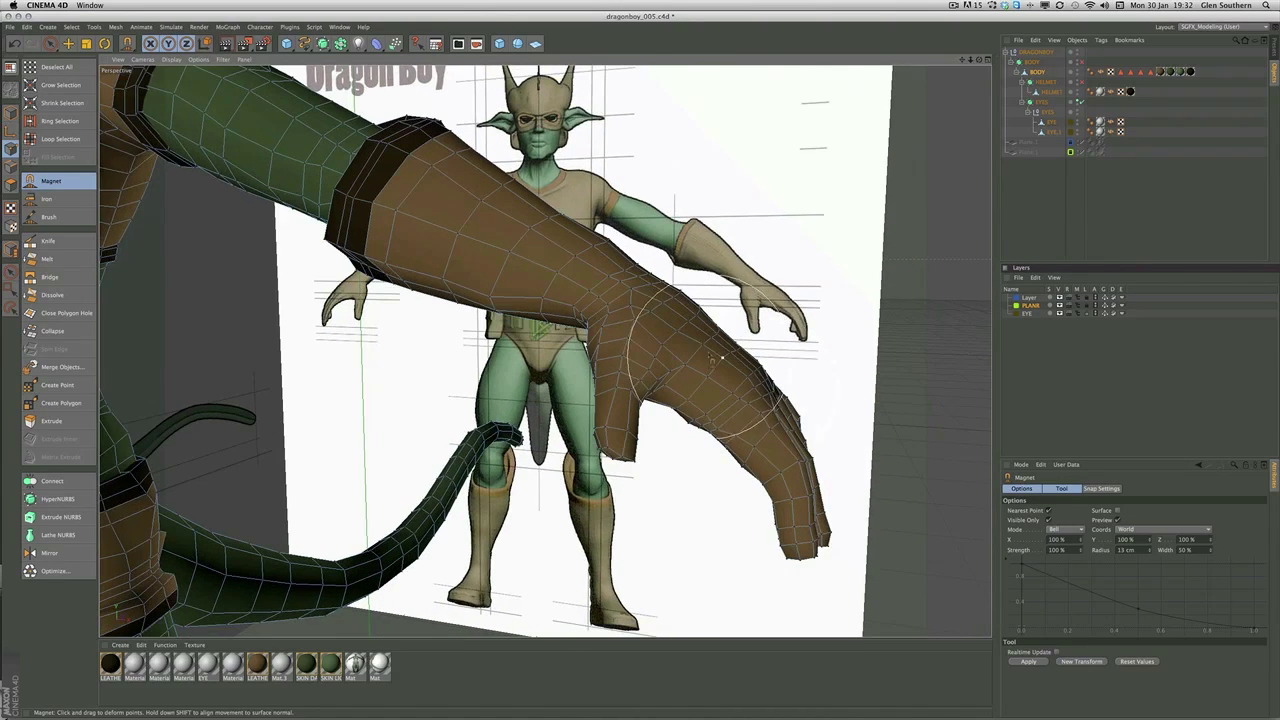
alt+drag(742, 402, 606, 432)
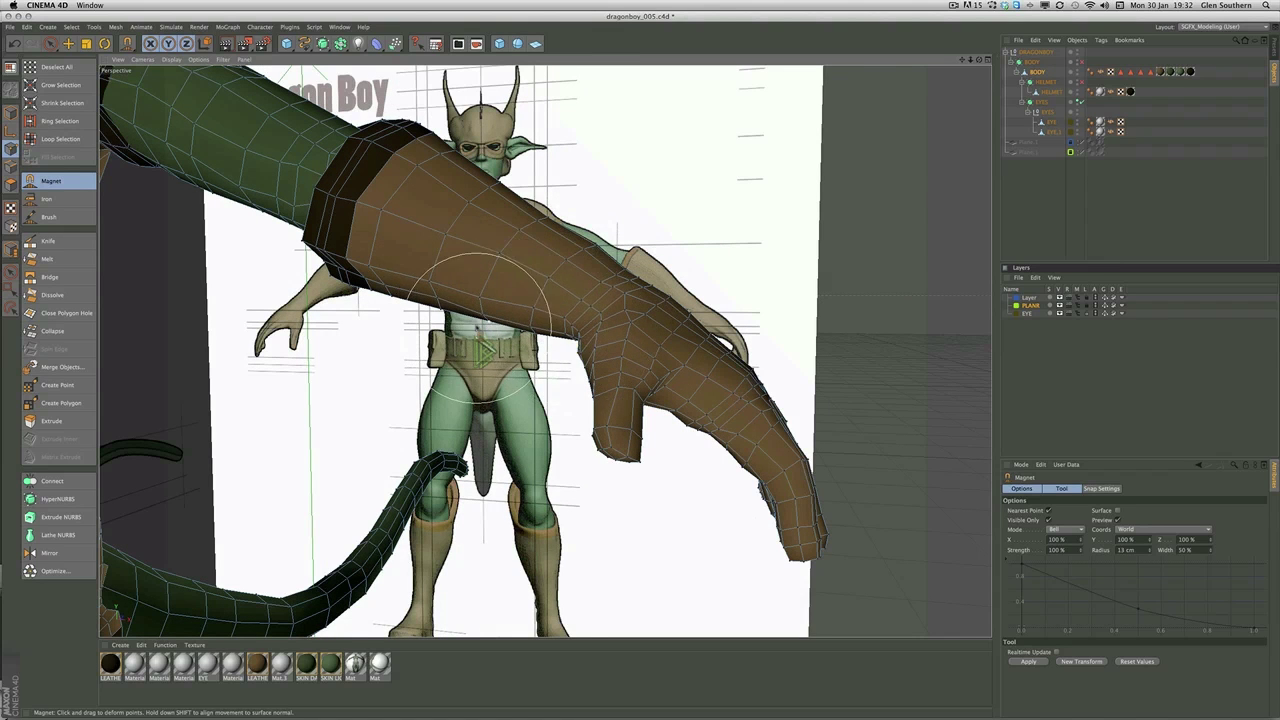
alt+drag(548, 277, 498, 320)
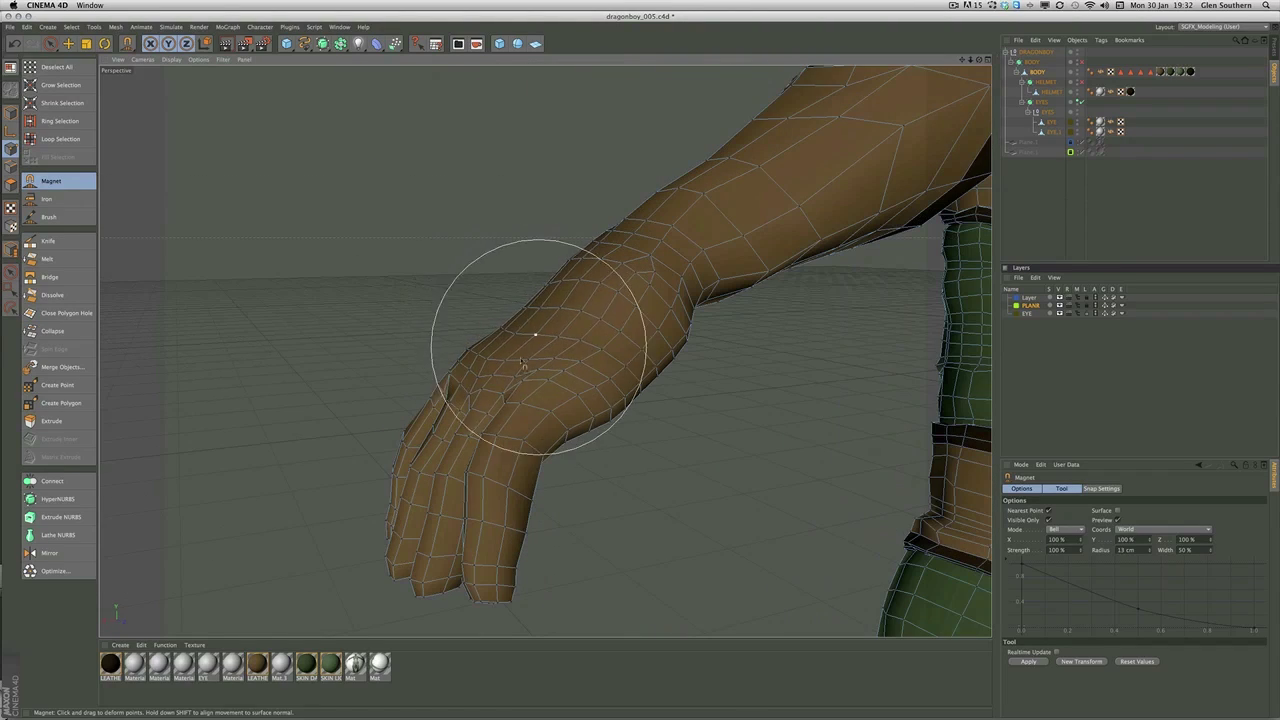
alt+drag(522, 365, 522, 331)
alt+drag(518, 376, 370, 265)
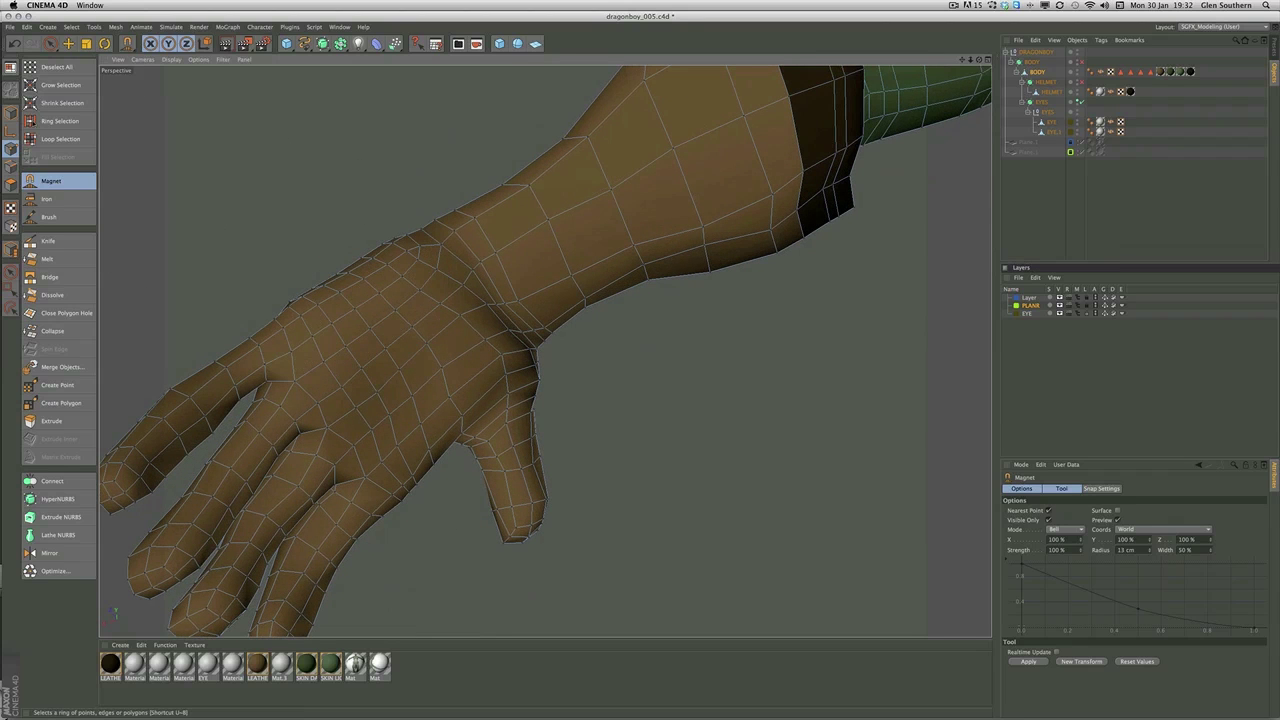
Step: Add edge loops along the glove's forearm using the Knife in Loop mode with edge editing active
click(11, 166)
click(62, 241)
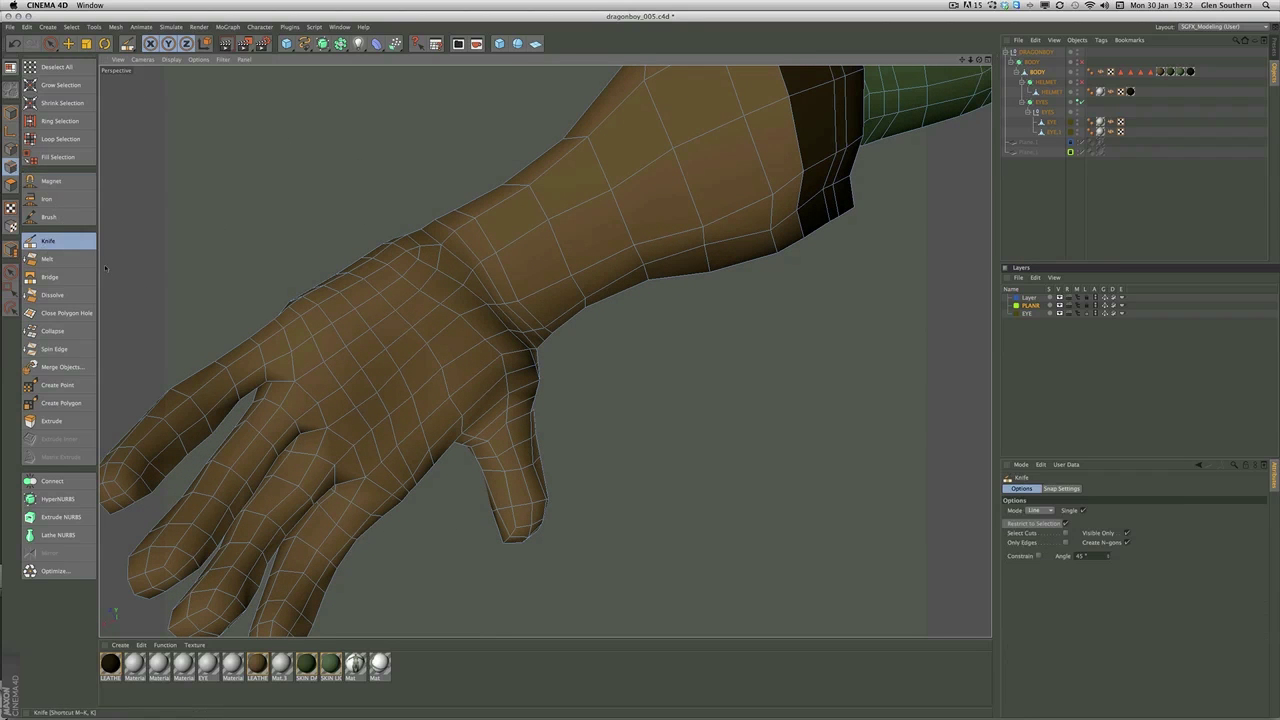
drag(496, 251, 521, 242)
click(1035, 510)
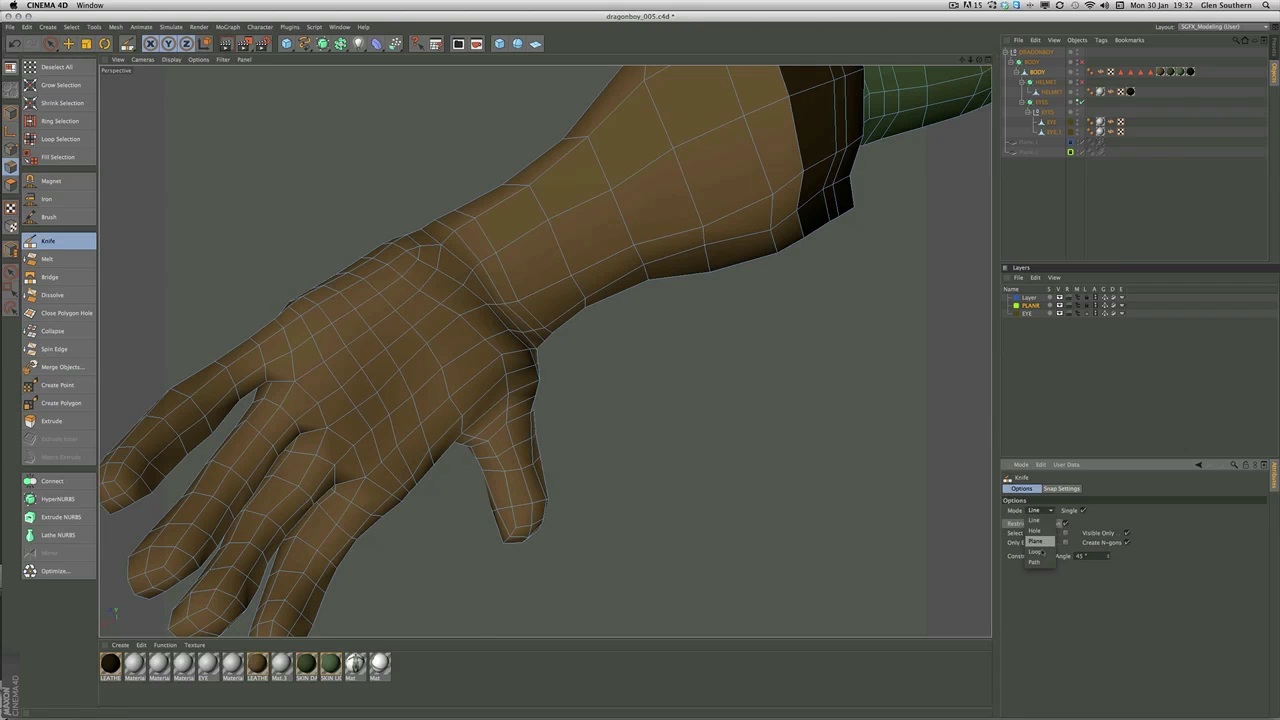
click(1035, 552)
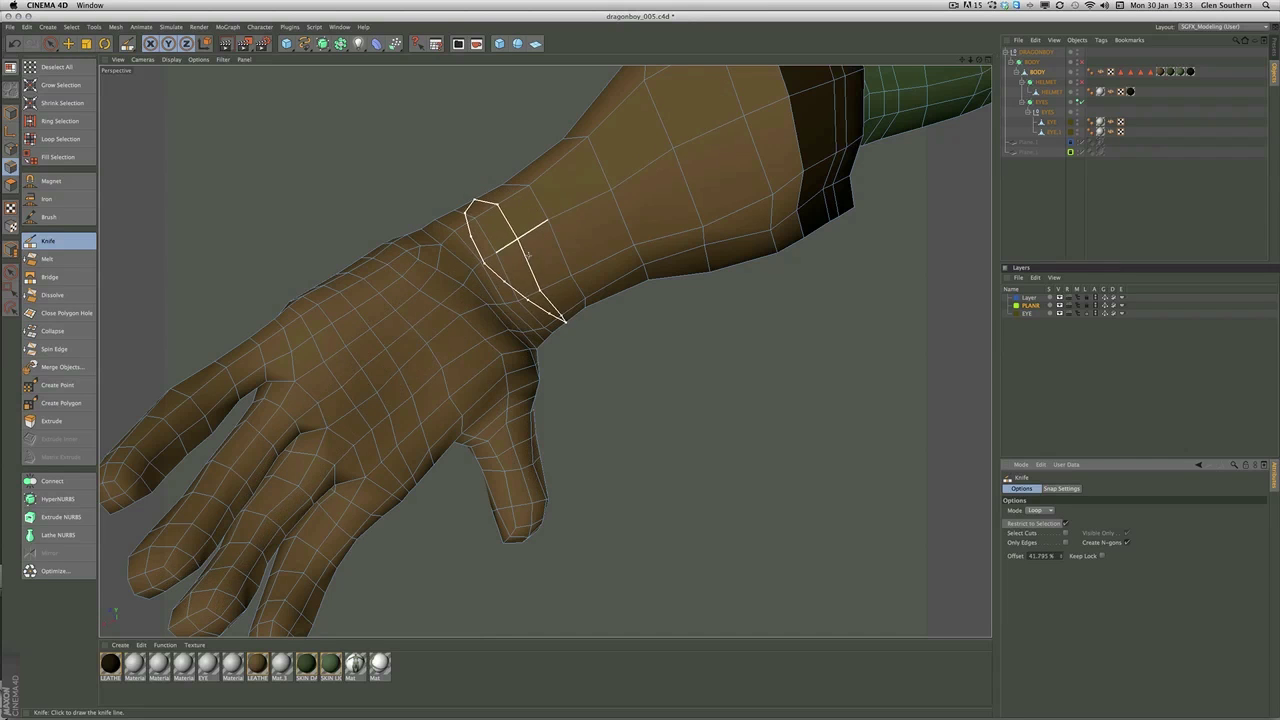
alt+drag(551, 271, 553, 275)
alt+middle_drag(600, 264, 466, 374)
alt+drag(466, 374, 497, 386)
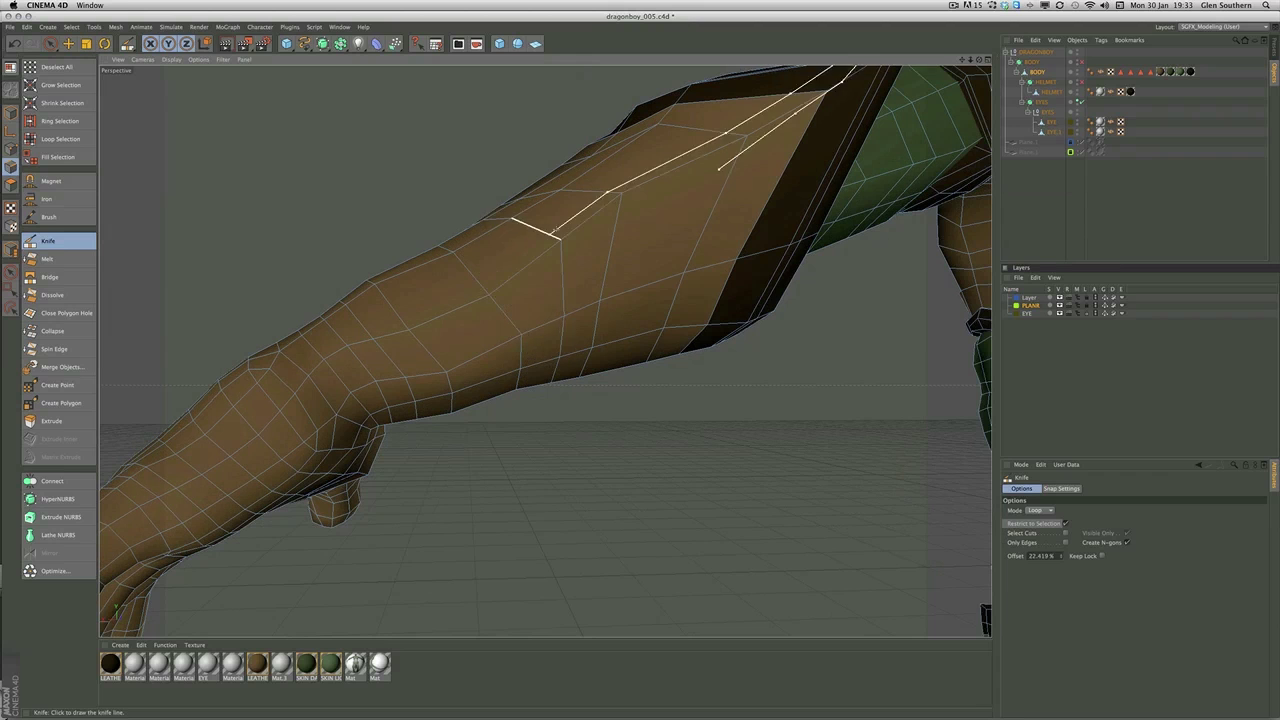
alt+drag(570, 202, 602, 266)
click(680, 195)
alt+drag(523, 214, 482, 165)
alt+drag(476, 212, 446, 207)
mouse_move(325, 190)
alt+mouse_down()
mouse_move(301, 189)
mouse_move(321, 127)
mouse_move(257, 203)
alt+mouse_up()
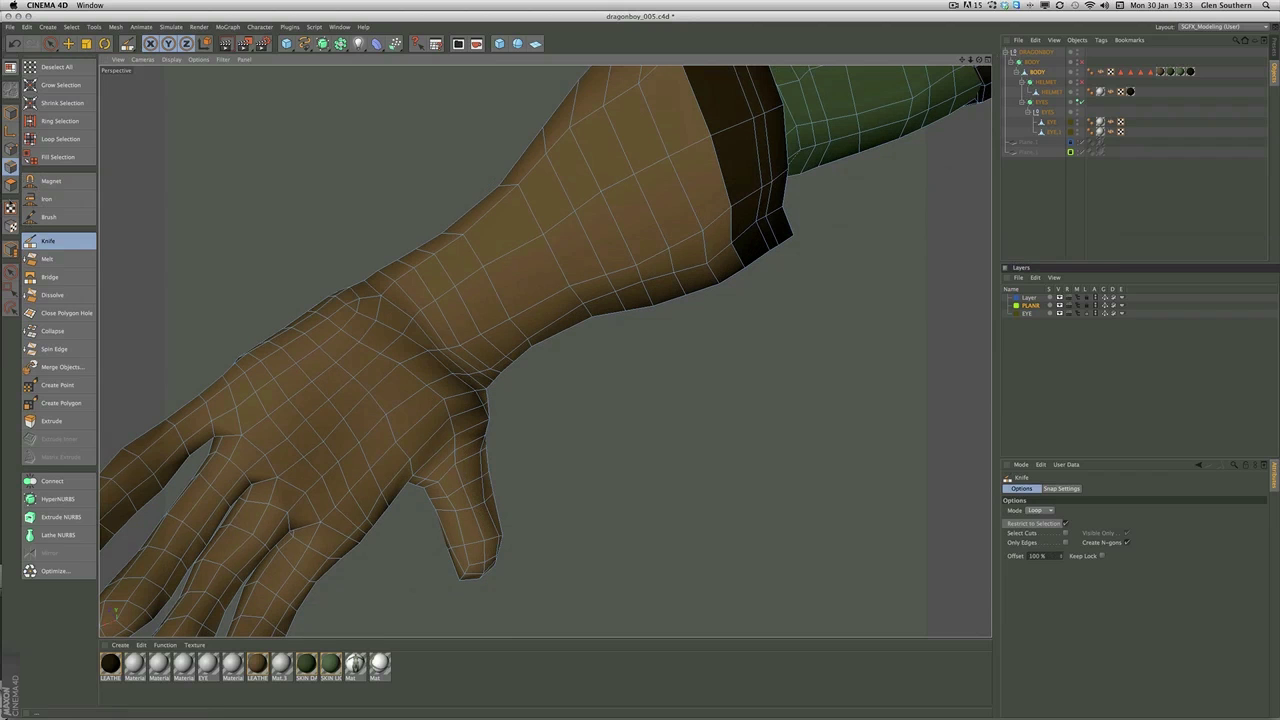
Step: Reposition points around the glove's wrist with the Move tool and re-enable the BODY HyperNURBS
click(10, 148)
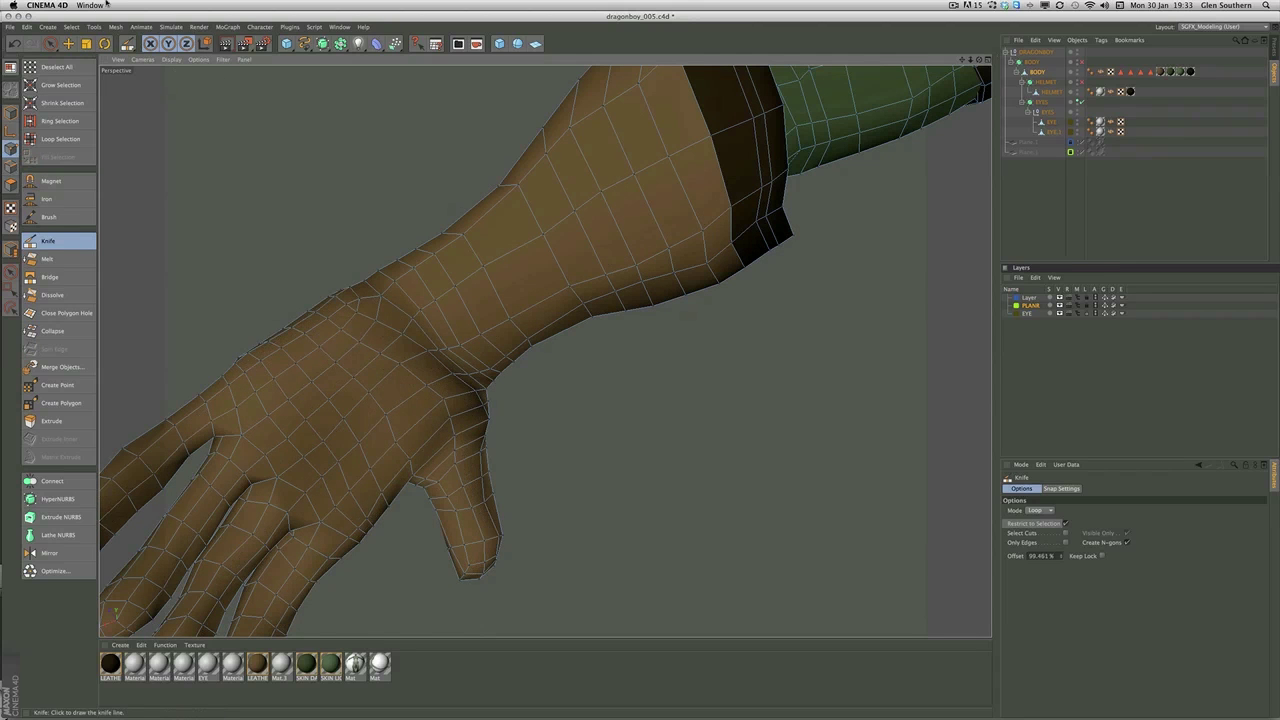
click(68, 44)
drag(438, 384, 420, 347)
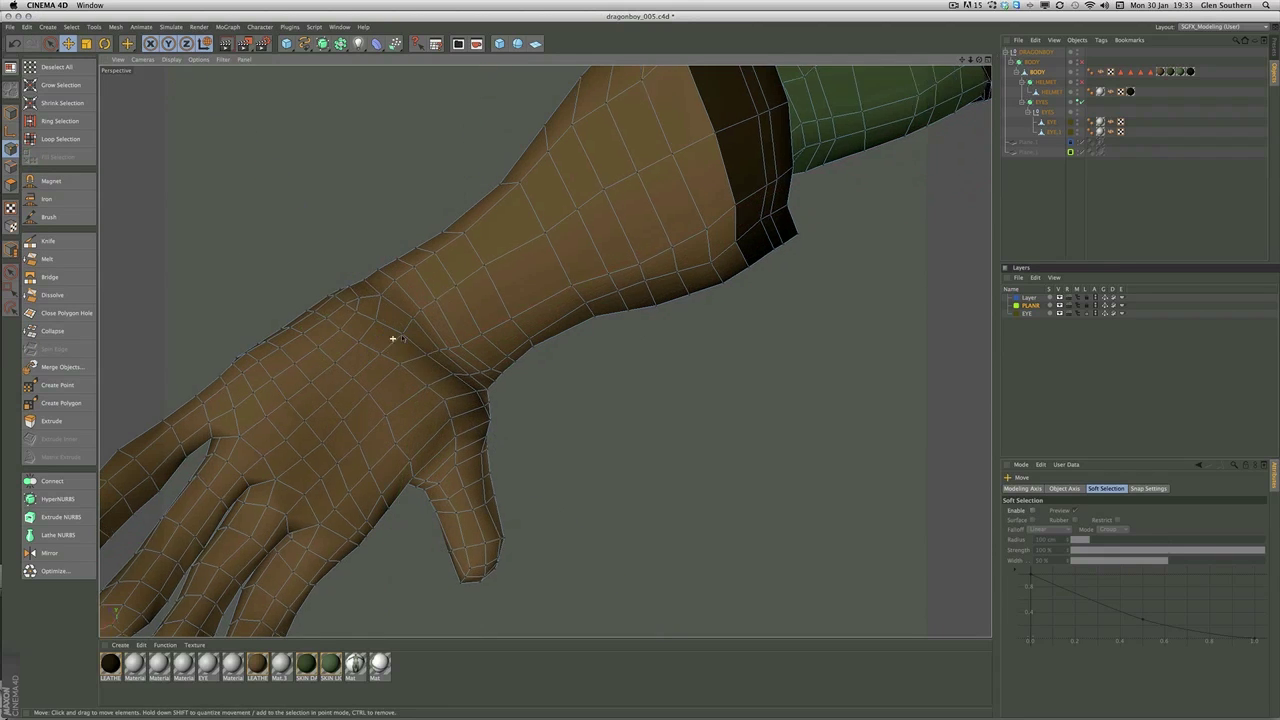
scroll(404, 338, up, 2)
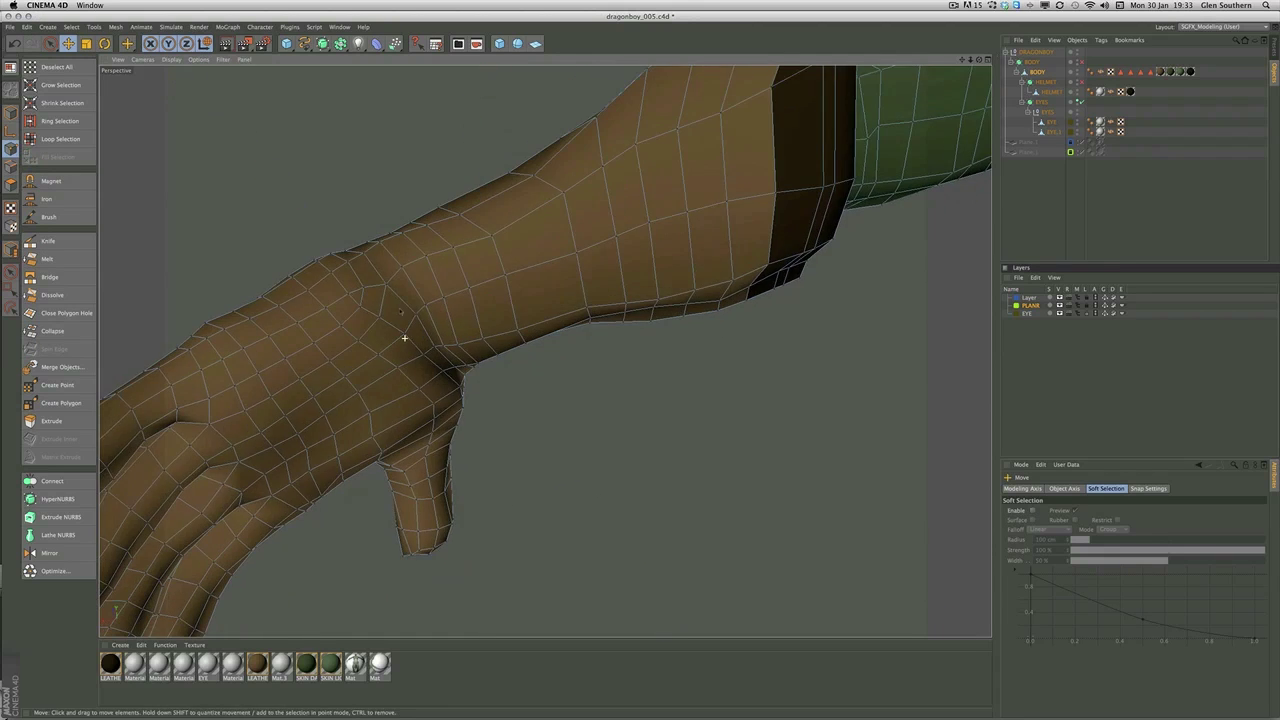
alt+drag(314, 200, 436, 316)
drag(411, 257, 415, 238)
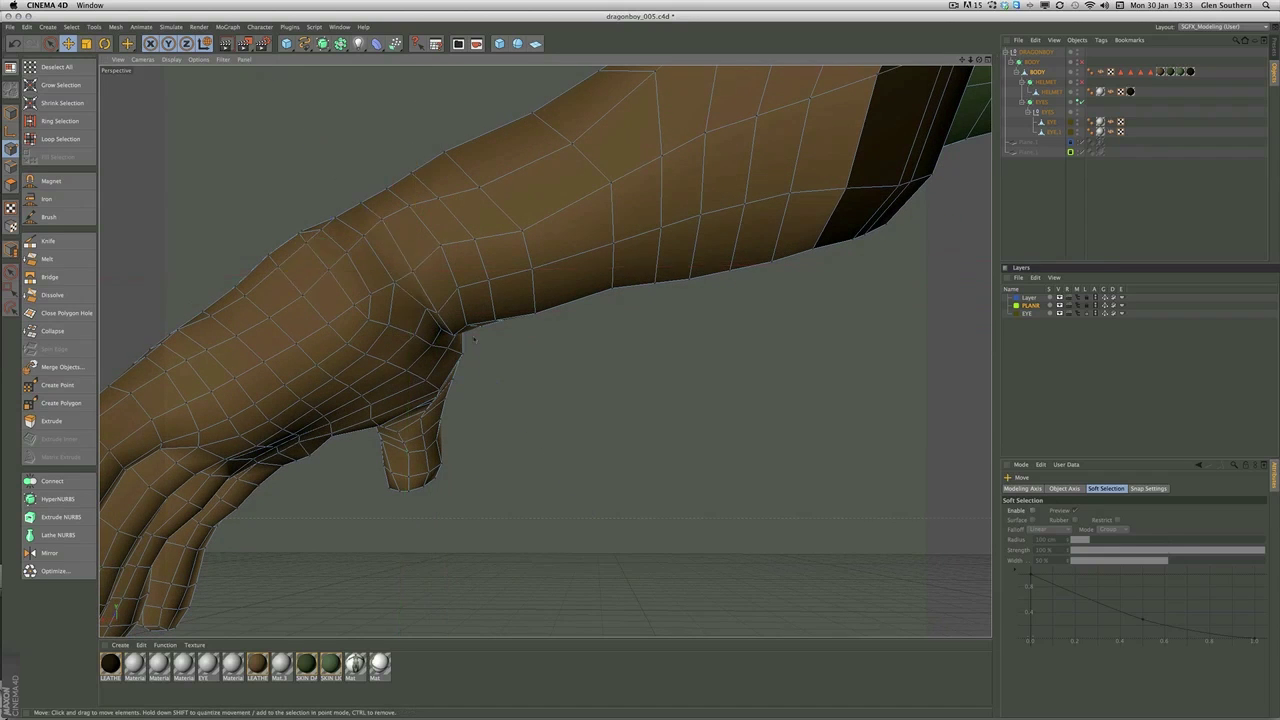
alt+drag(416, 325, 537, 395)
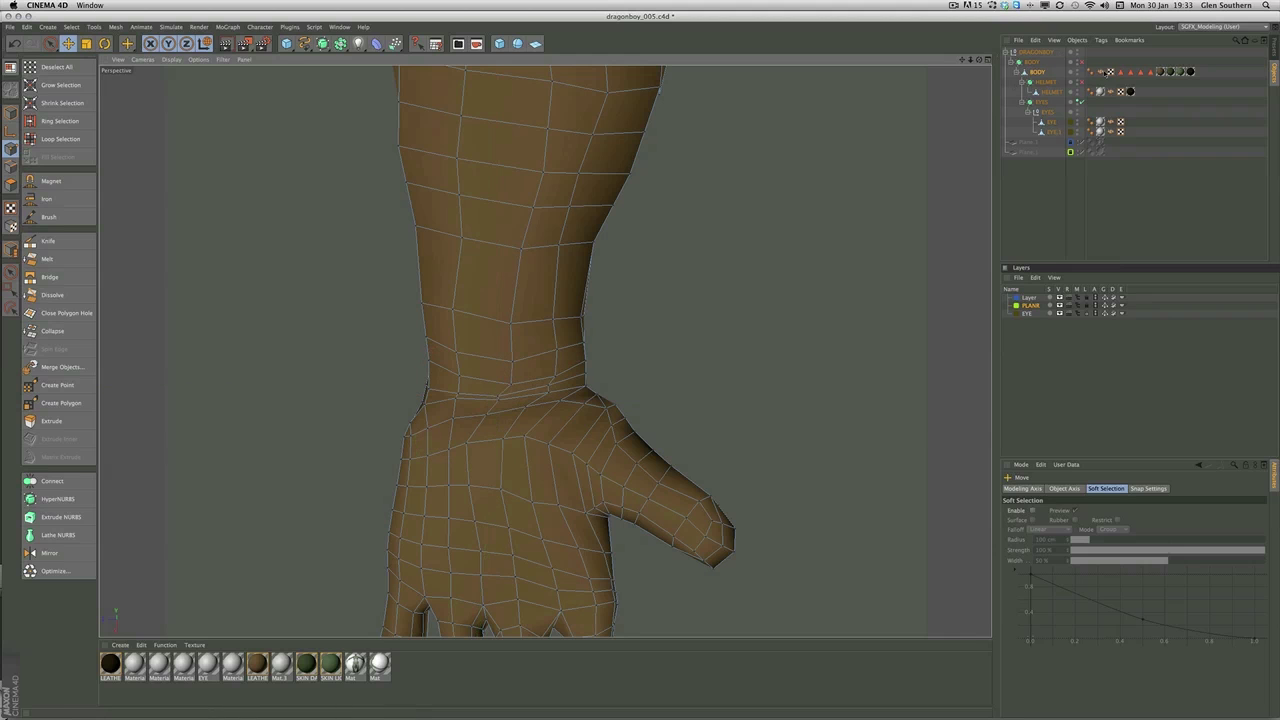
click(1082, 62)
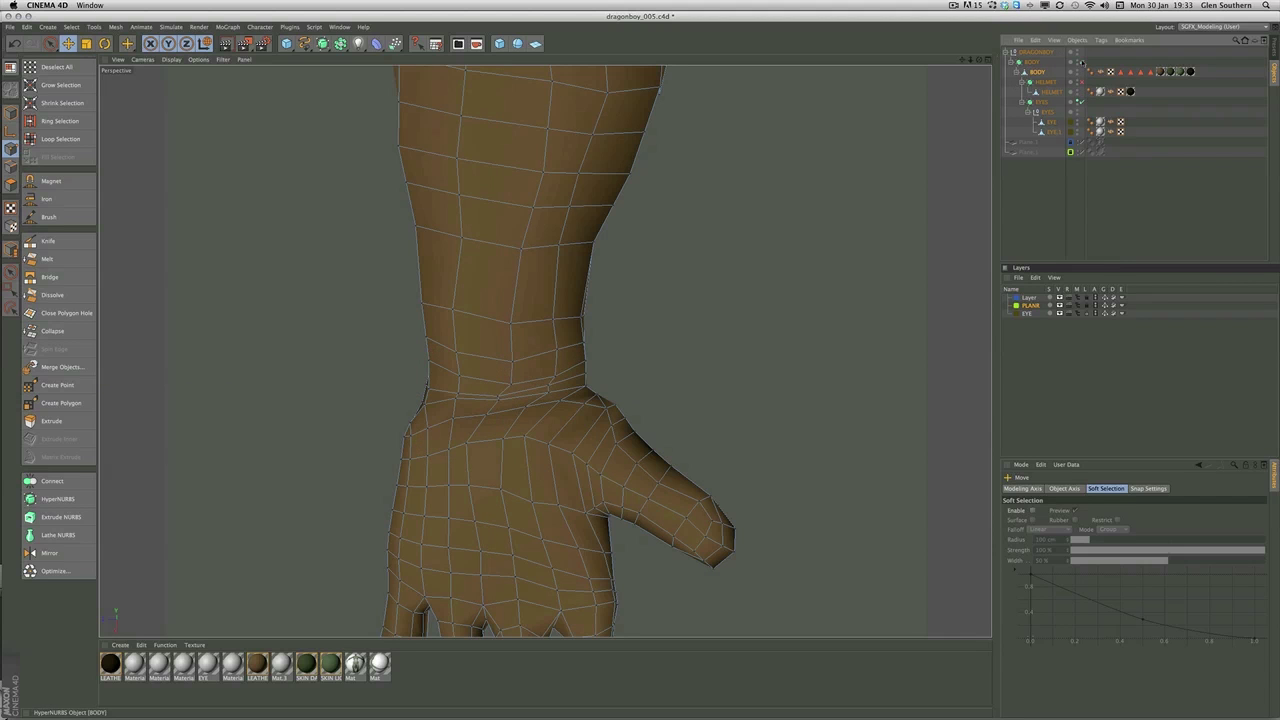
Step: Reposition points around the glove's wrist crease and the thumb side of the wrist on the smoothed BODY mesh
alt+right_drag(584, 312, 649, 301)
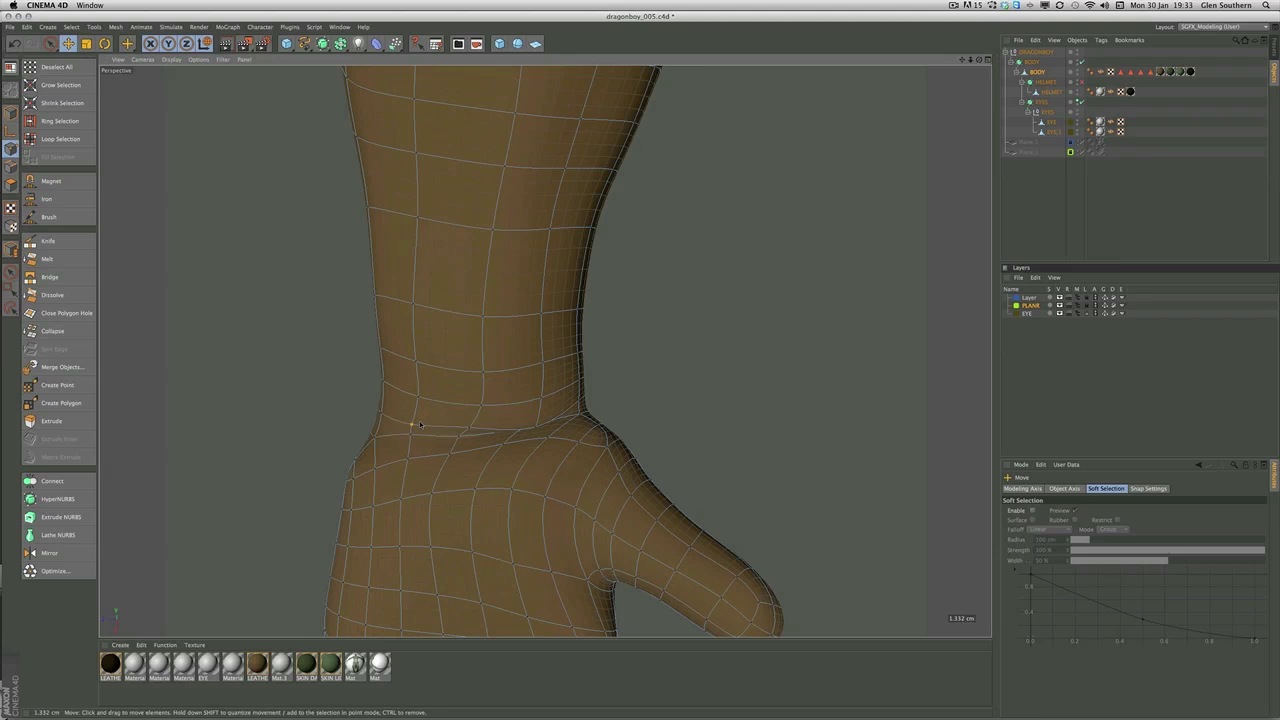
alt+drag(395, 423, 600, 354)
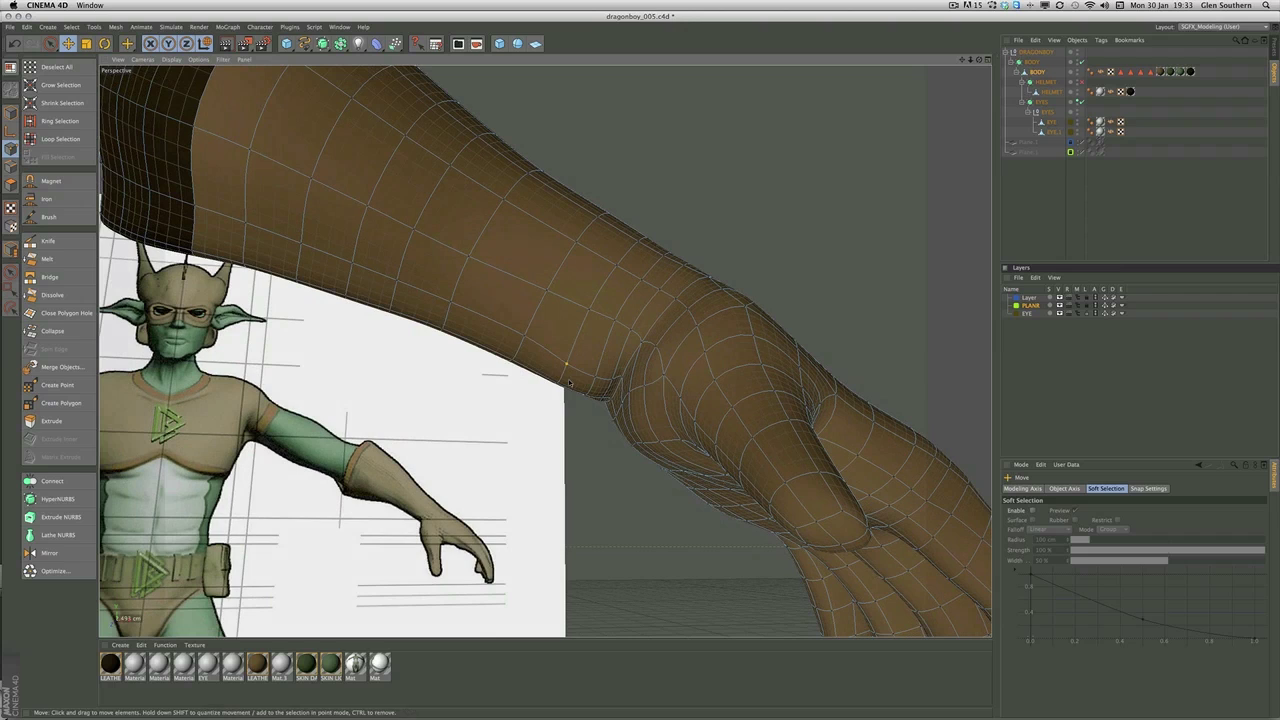
alt+right_drag(623, 376, 566, 369)
click(566, 369)
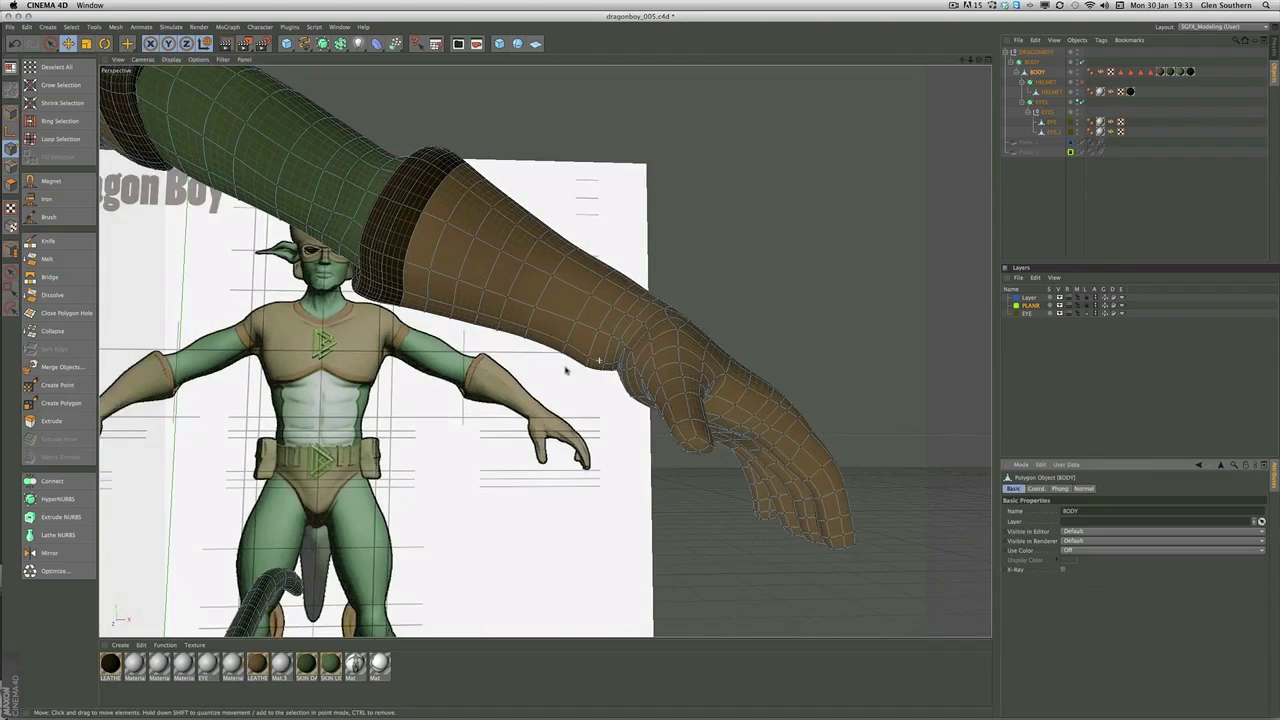
Step: Nudge points across the back of the gloved hand and near the knuckles to even out the polygon spacing
alt+drag(566, 369, 641, 338)
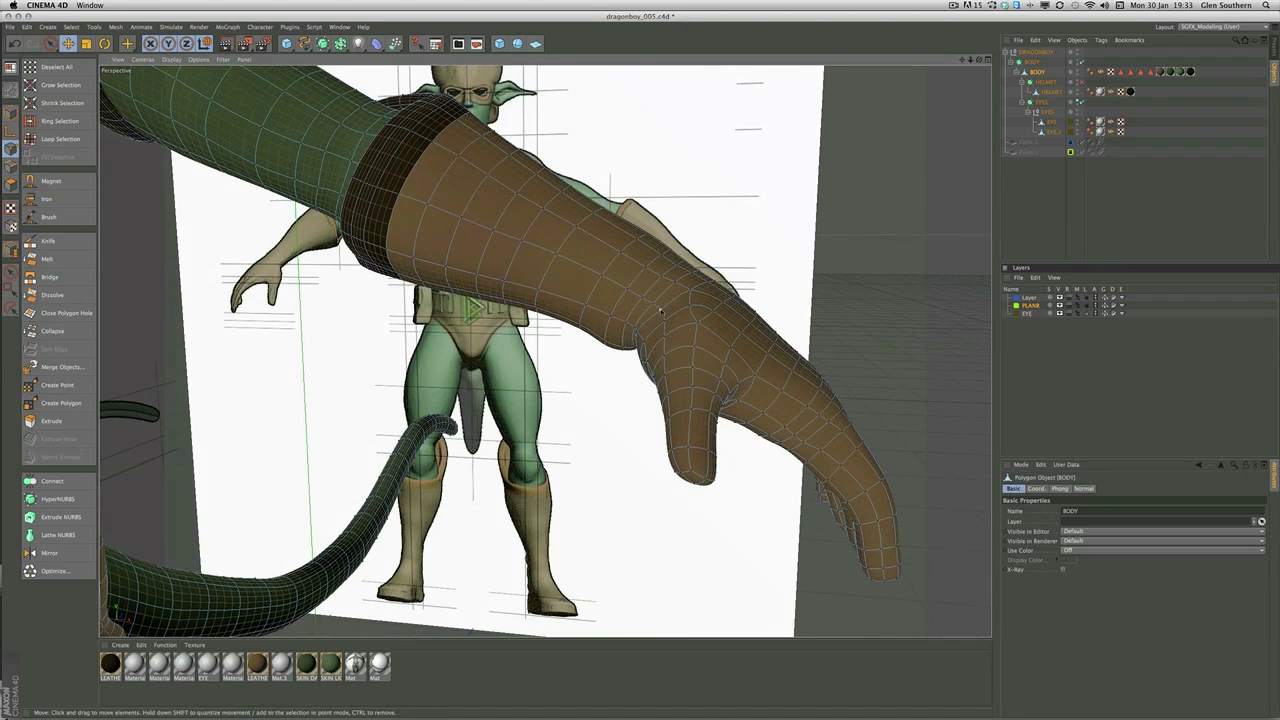
alt+drag(665, 313, 722, 340)
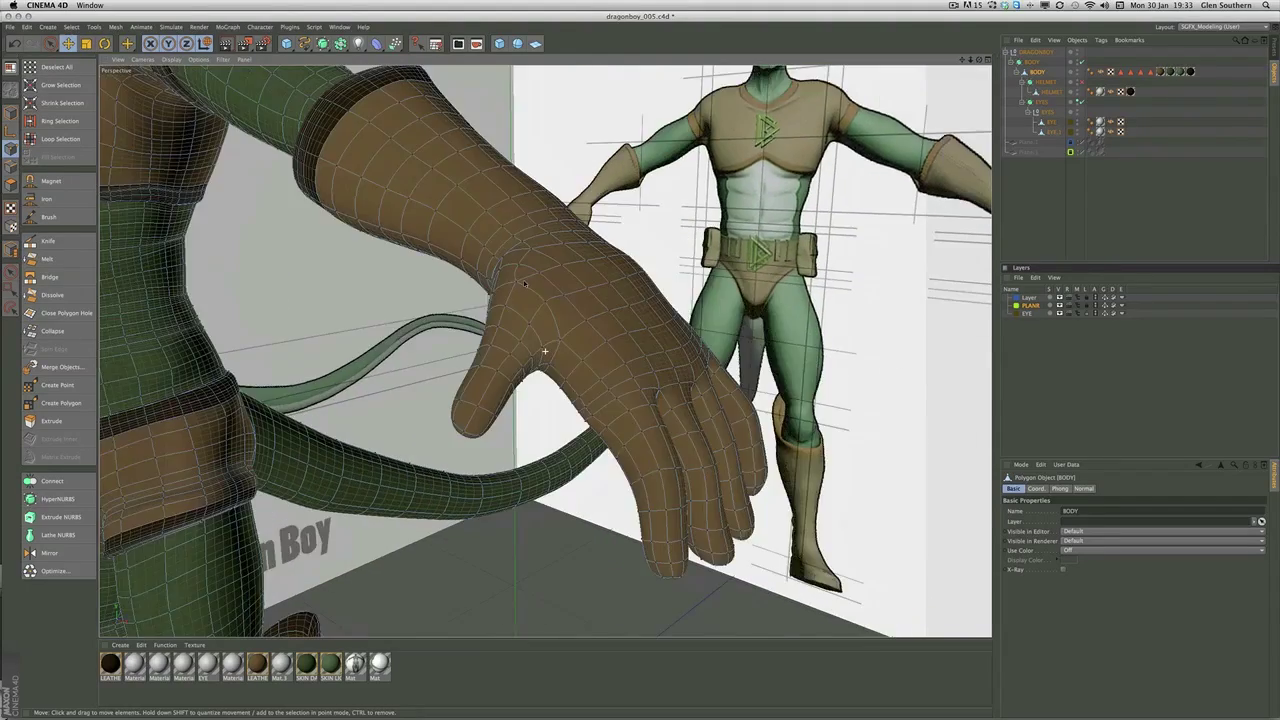
alt+drag(524, 283, 587, 313)
drag(568, 365, 600, 385)
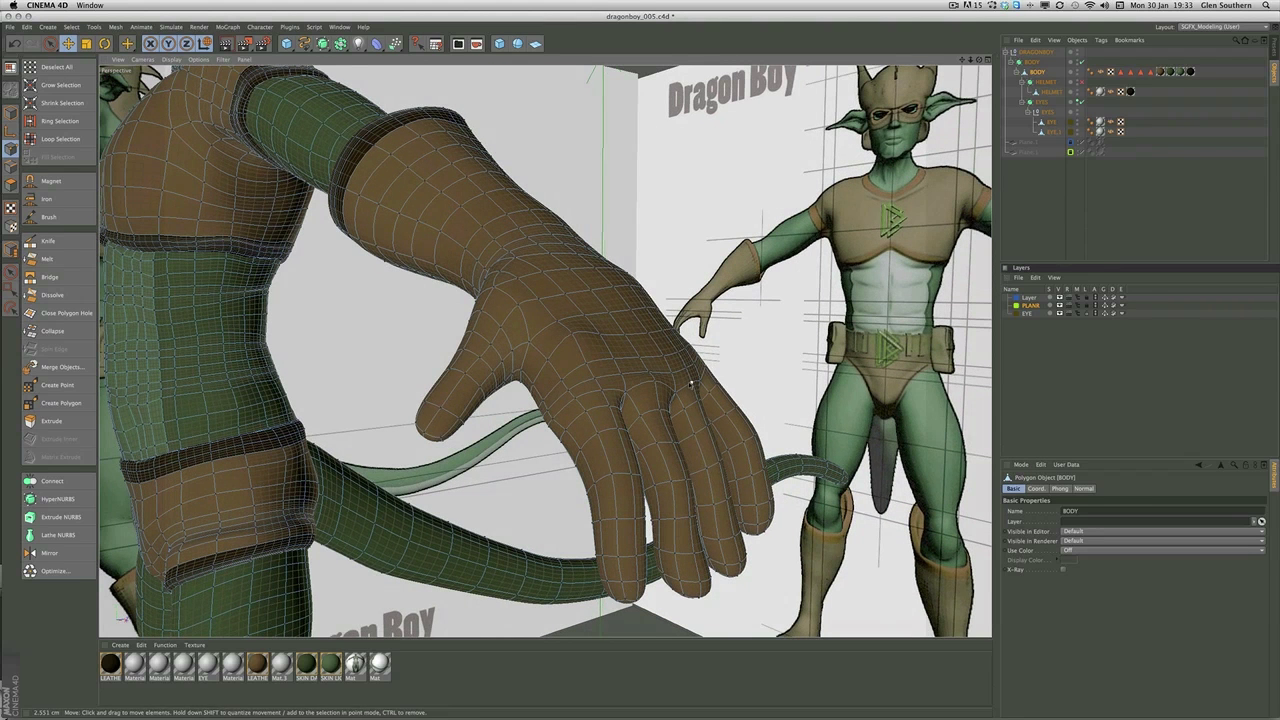
mouse_move(697, 381)
mouse_down()
mouse_move(683, 375)
mouse_move(715, 370)
mouse_up()
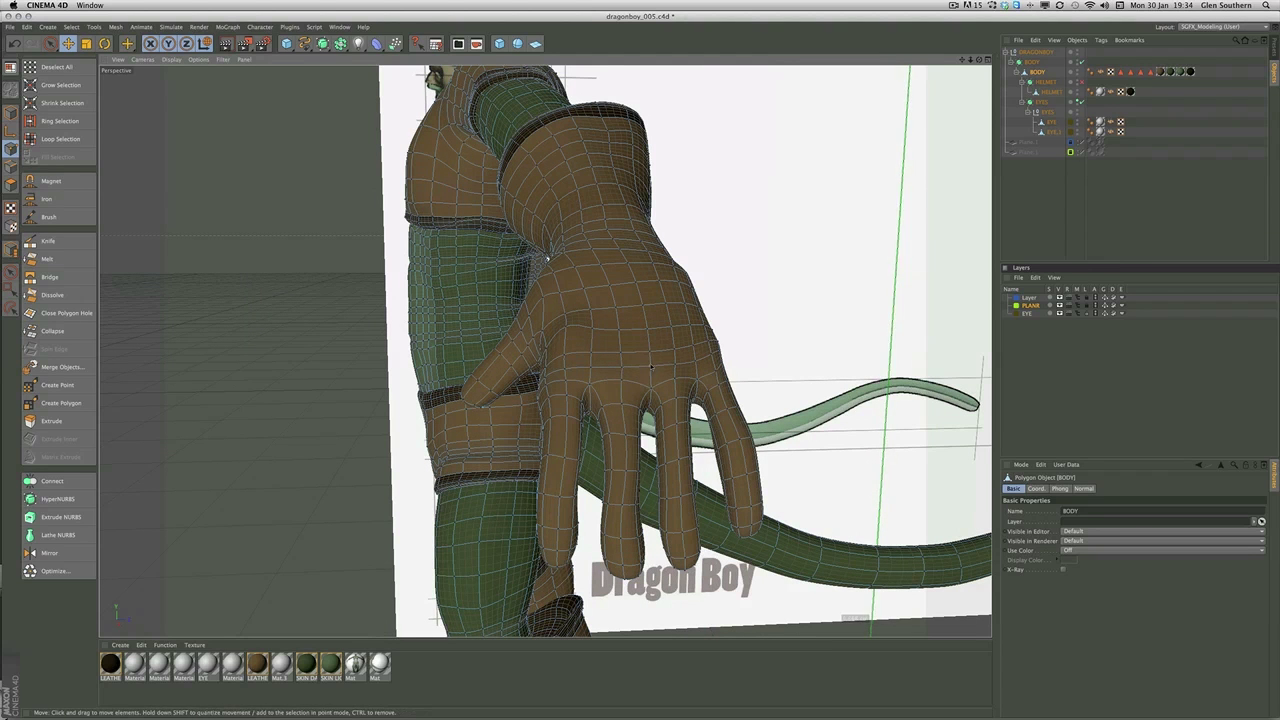
alt+drag(589, 304, 552, 352)
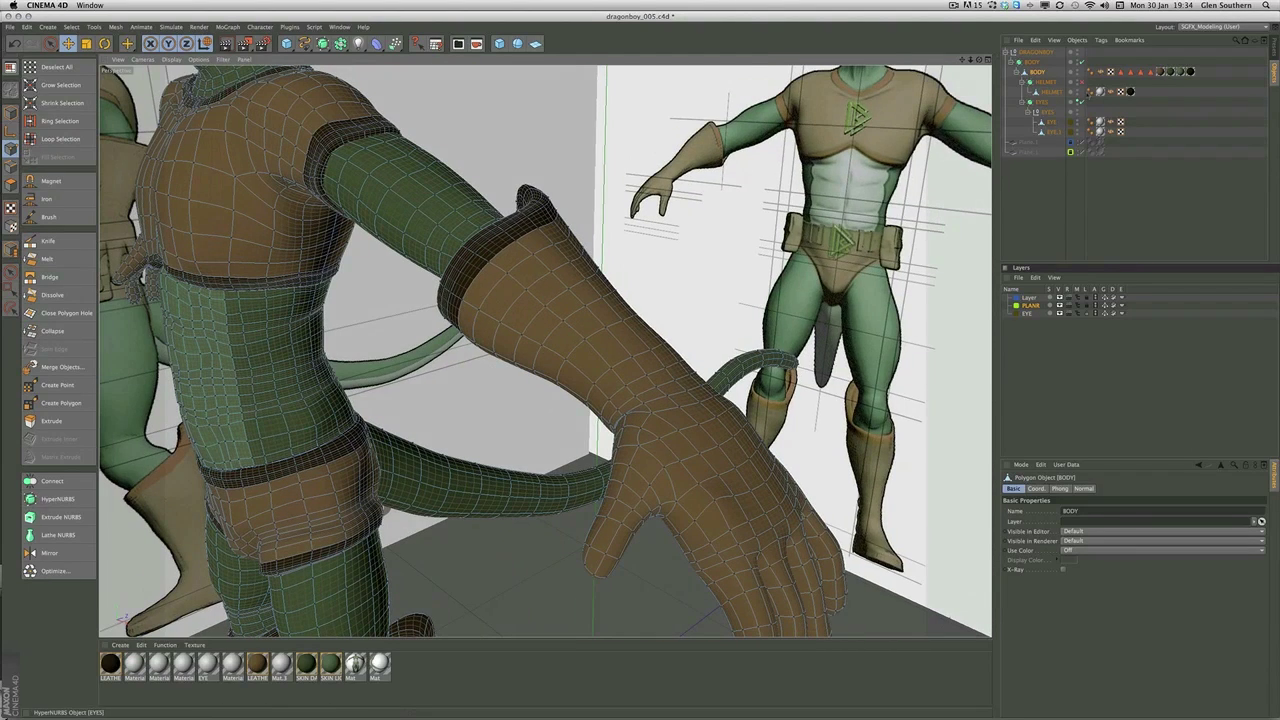
Step: Turn off the BODY HyperNURBS and examine the low-poly mesh of the nose, face, mask and ear
click(1082, 62)
alt+drag(606, 246, 467, 353)
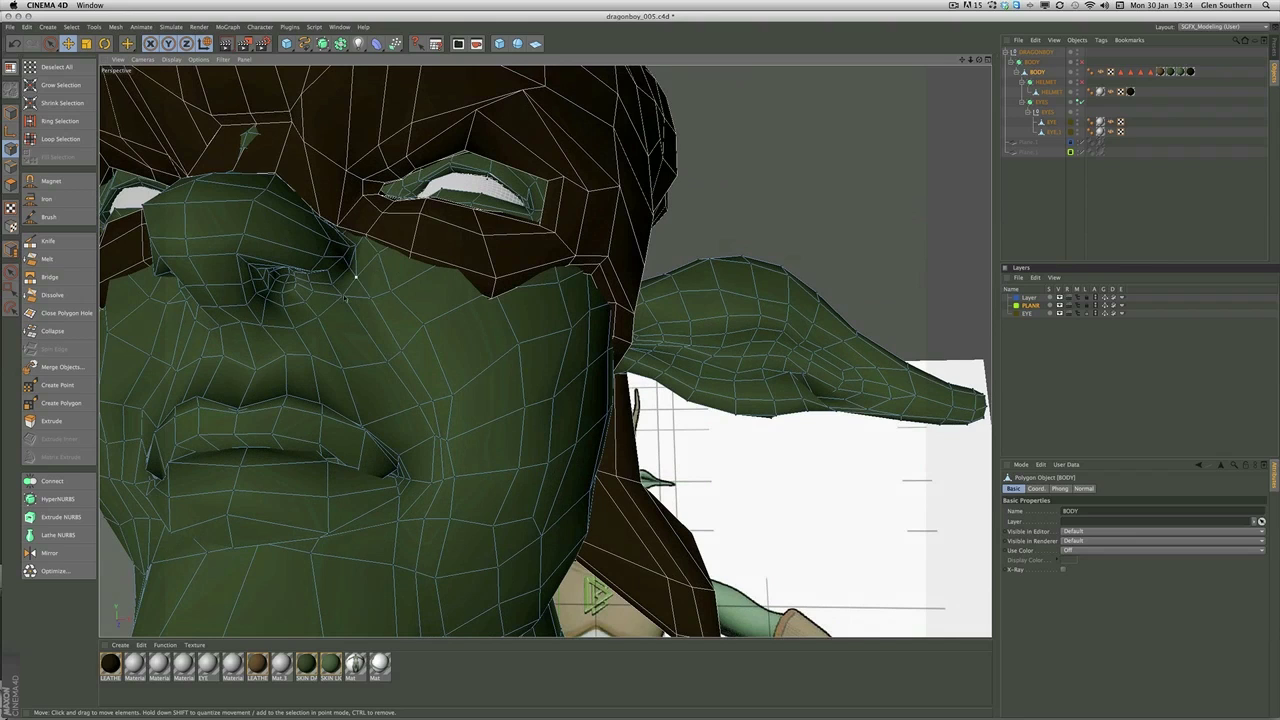
alt+drag(389, 285, 424, 359)
alt+drag(430, 262, 468, 327)
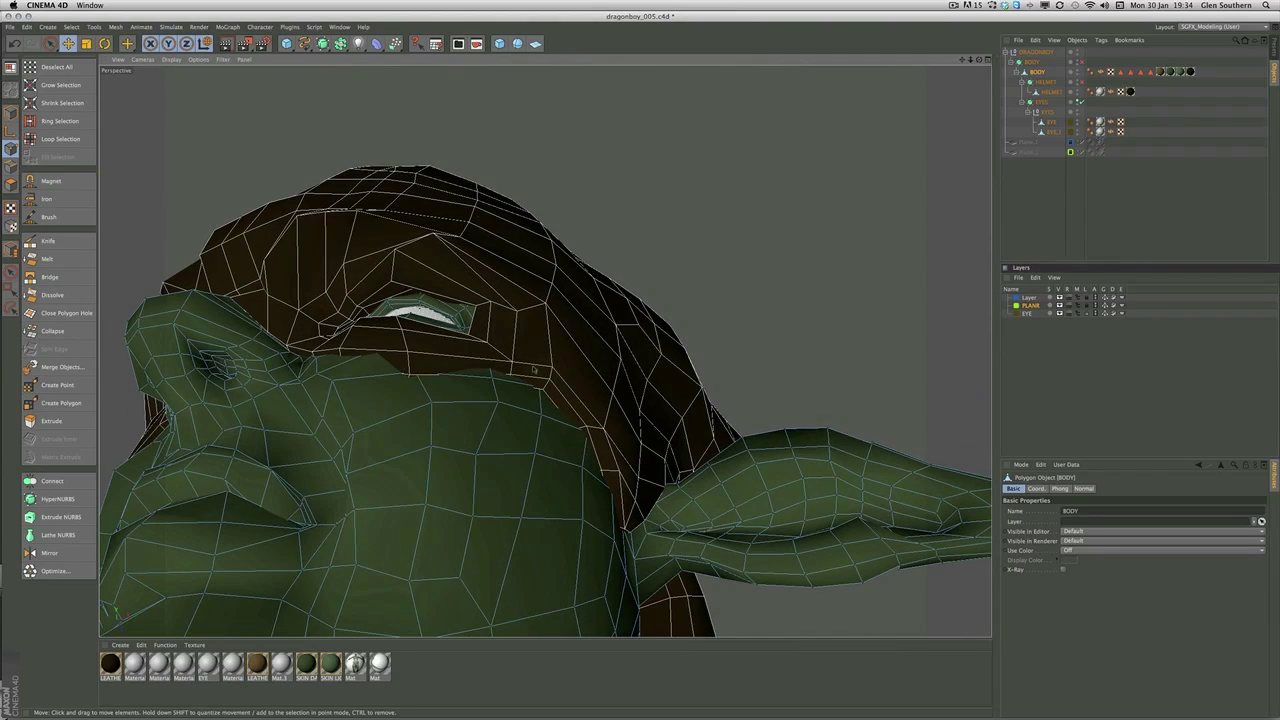
alt+drag(621, 463, 600, 345)
Step: Turn on the BODY and HELMET HyperNURBS and deselect all objects to show the smoothed head
click(1082, 62)
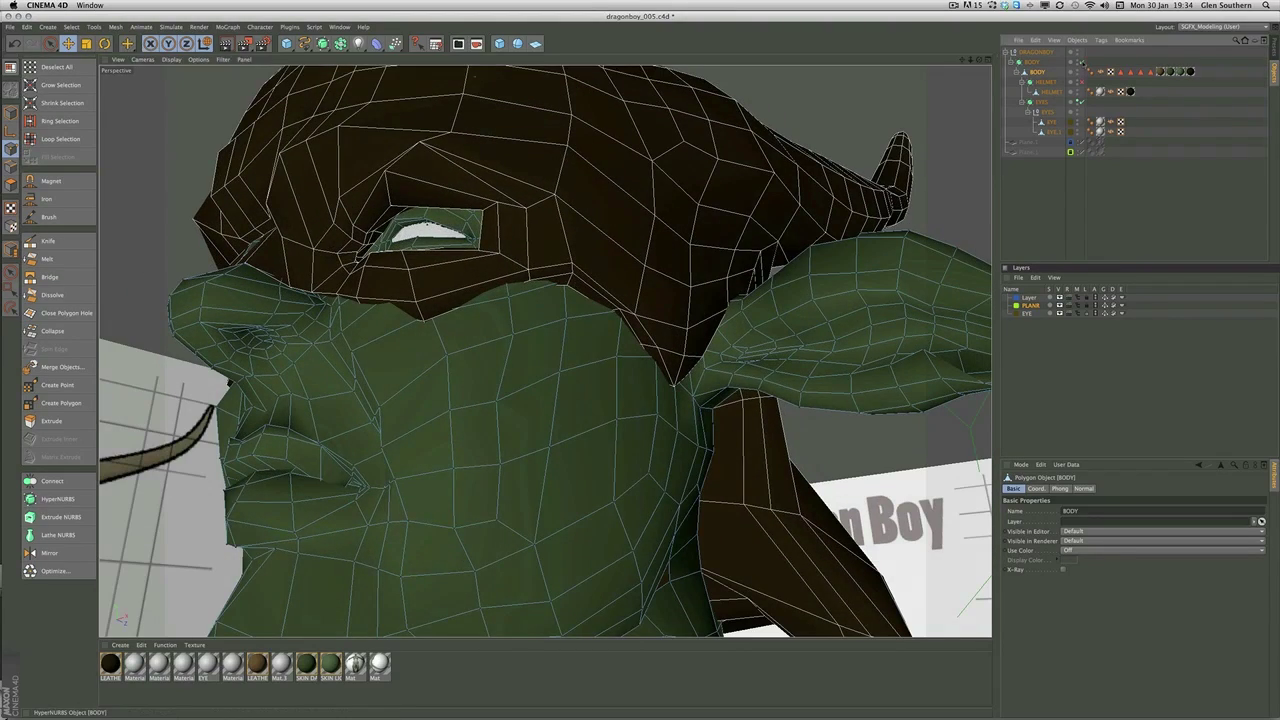
click(1082, 83)
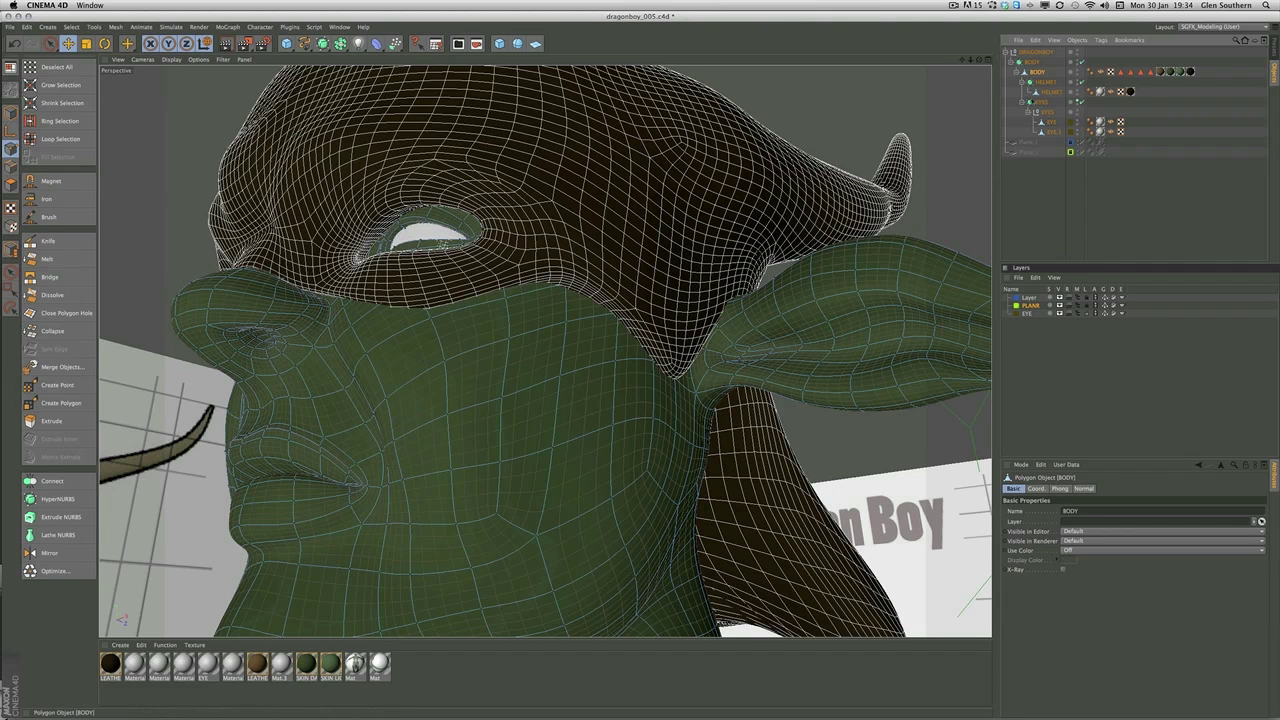
click(1035, 178)
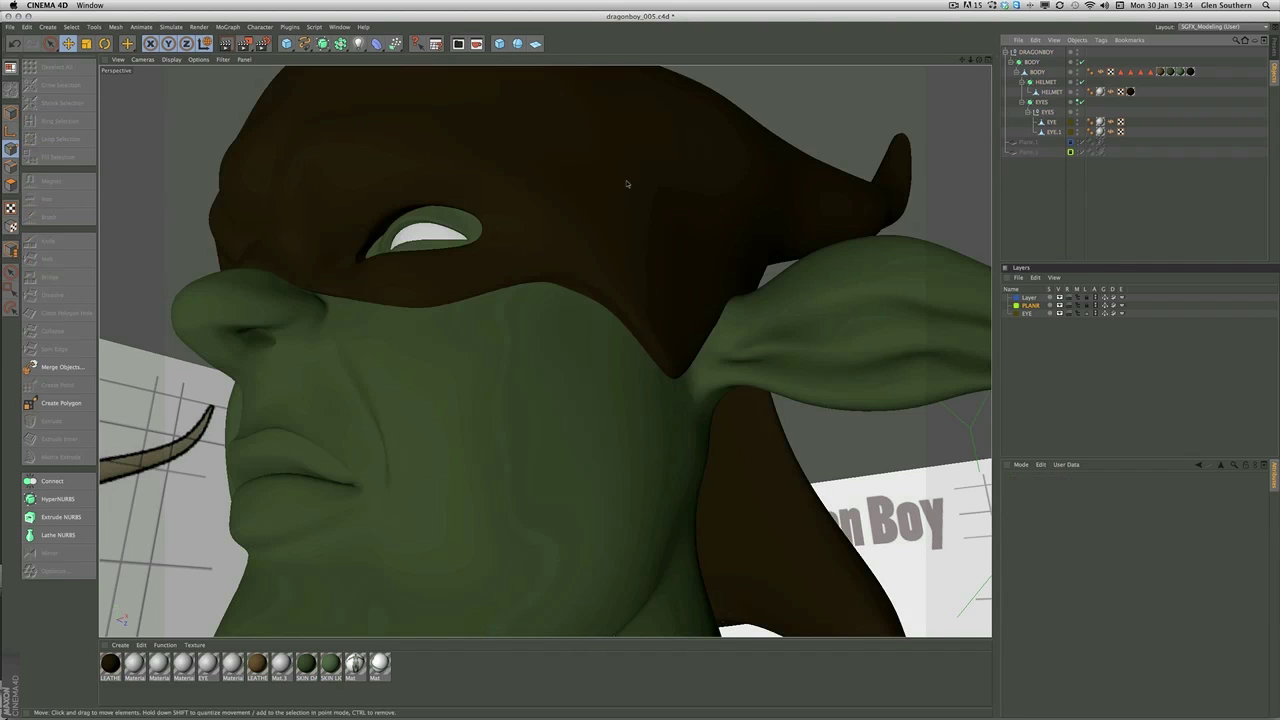
Step: Select the BODY mesh and reposition points along the inner folds of the pointed ear
alt+drag(627, 183, 661, 281)
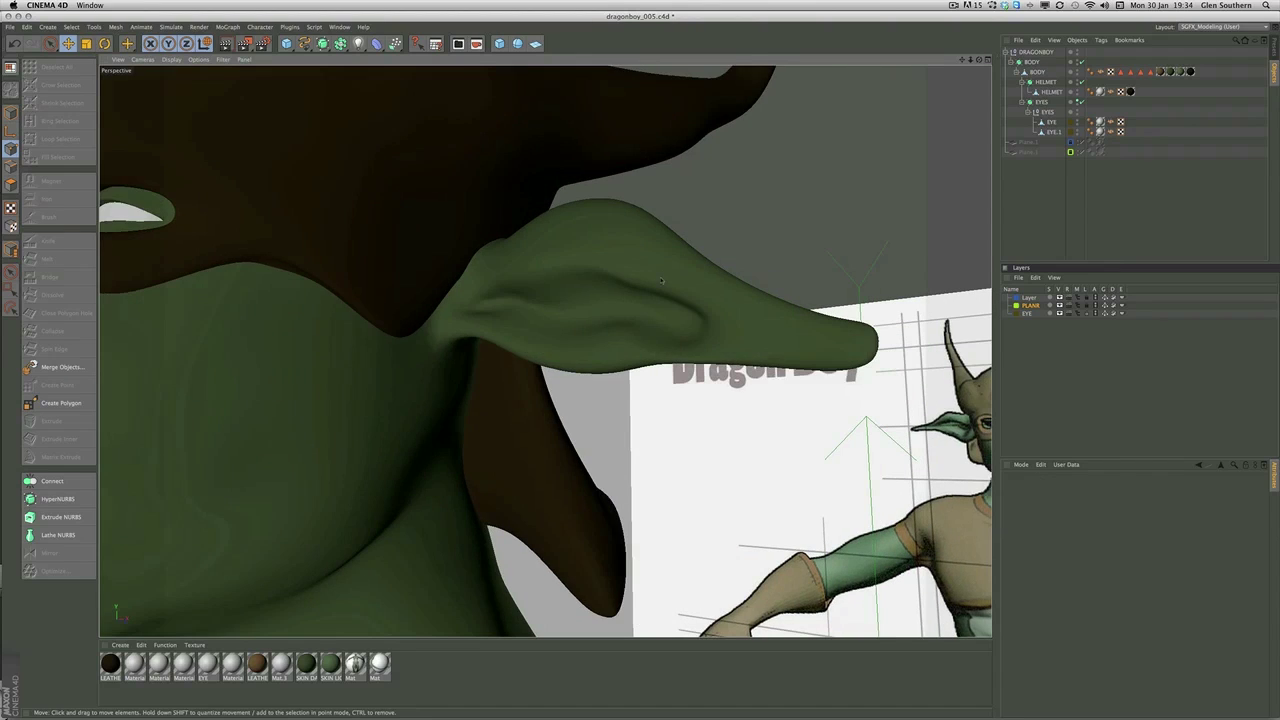
click(612, 284)
scroll(518, 266, up, 3)
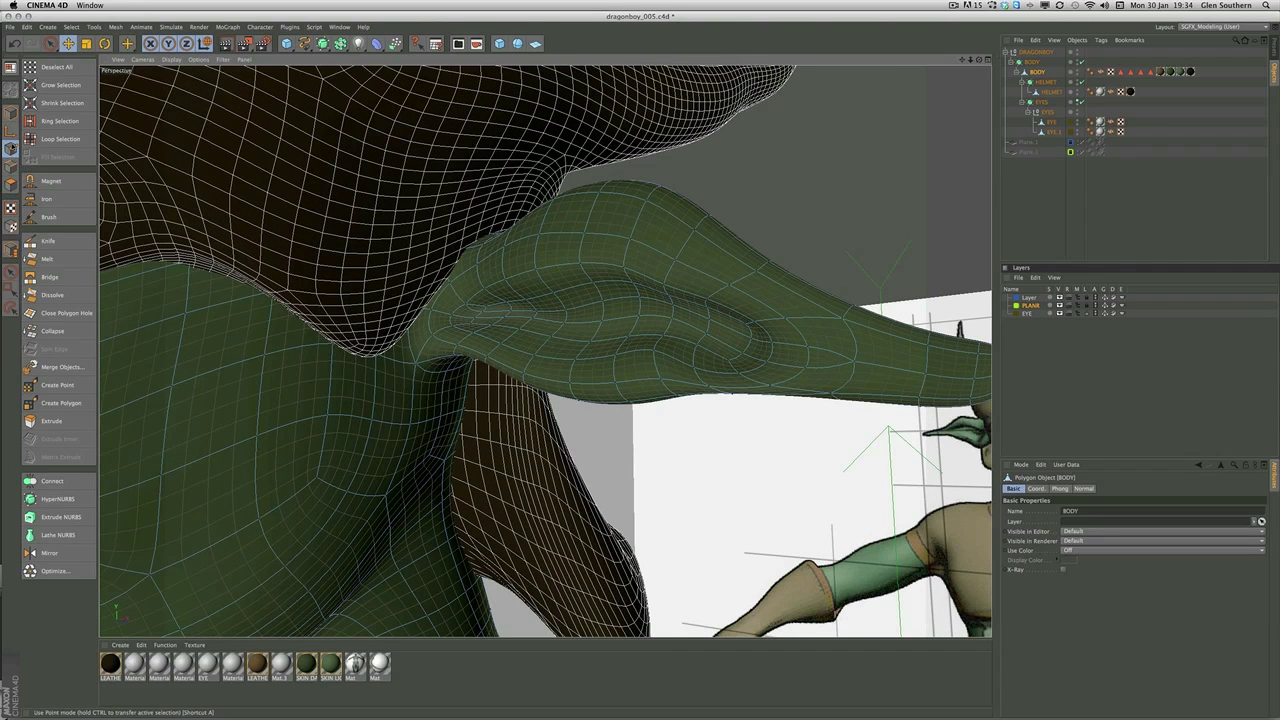
drag(599, 291, 643, 289)
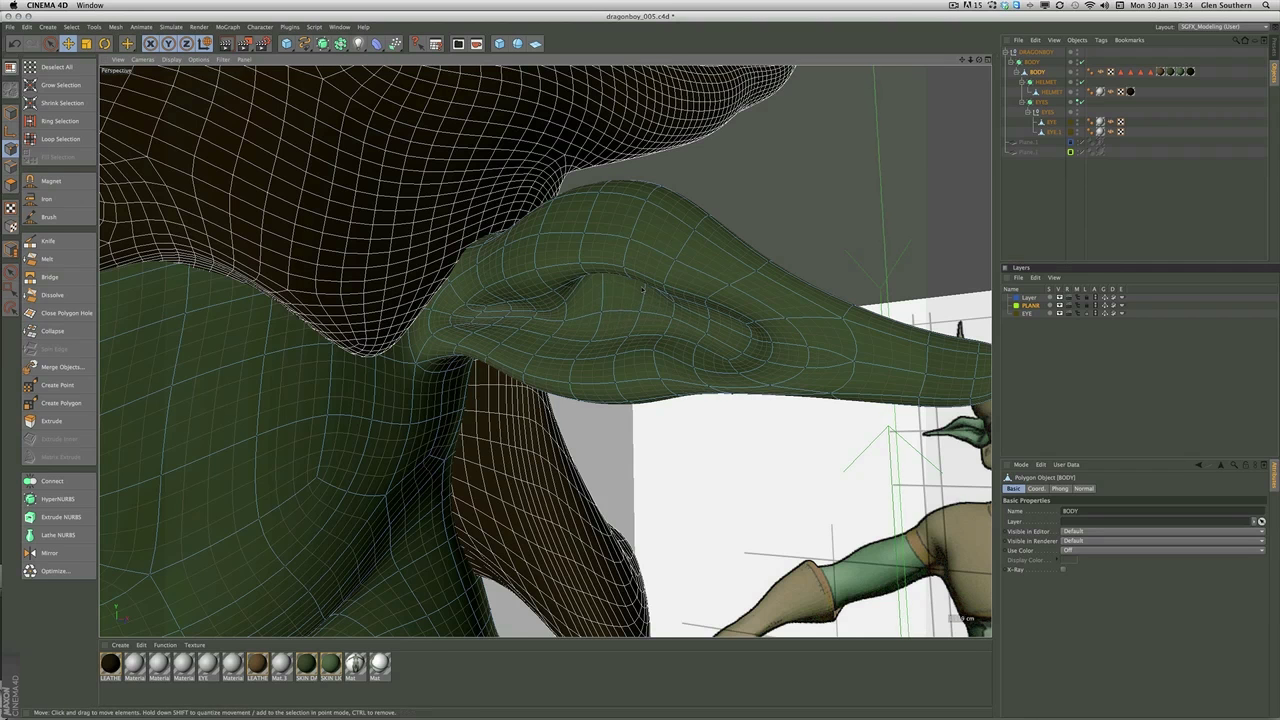
drag(560, 298, 530, 302)
alt+drag(530, 302, 717, 314)
alt+drag(597, 266, 566, 253)
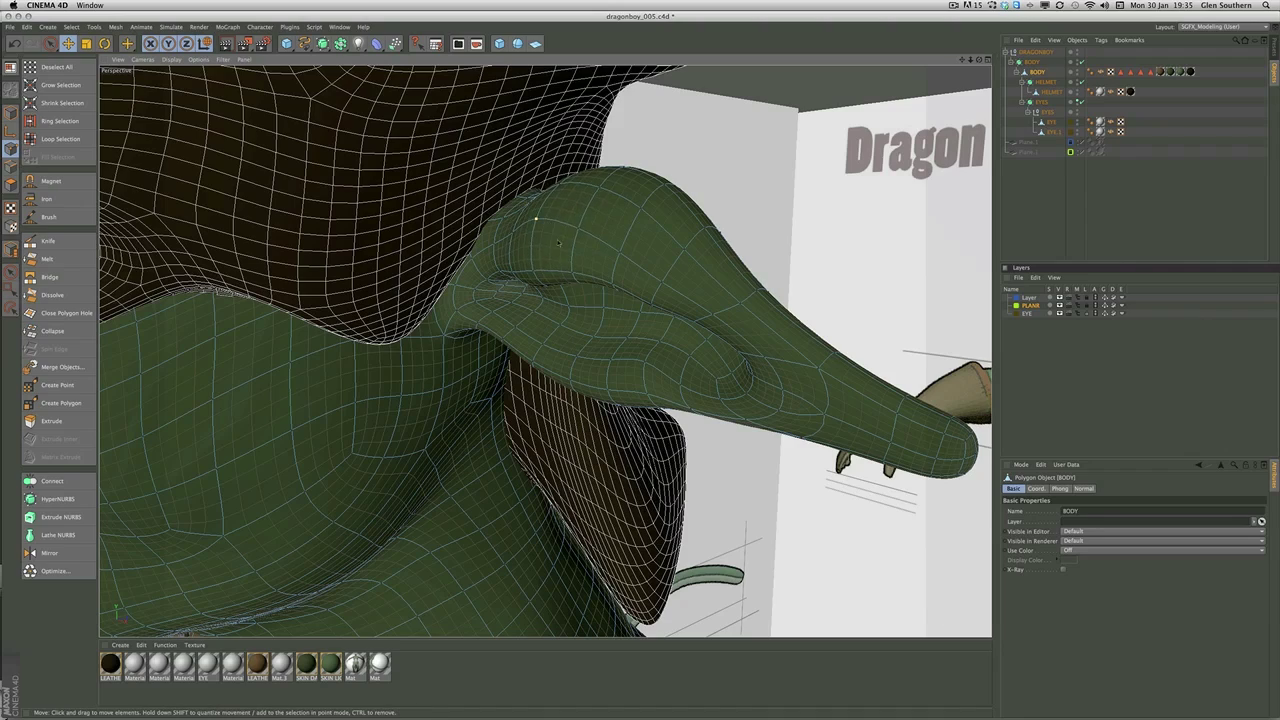
alt+drag(558, 243, 606, 291)
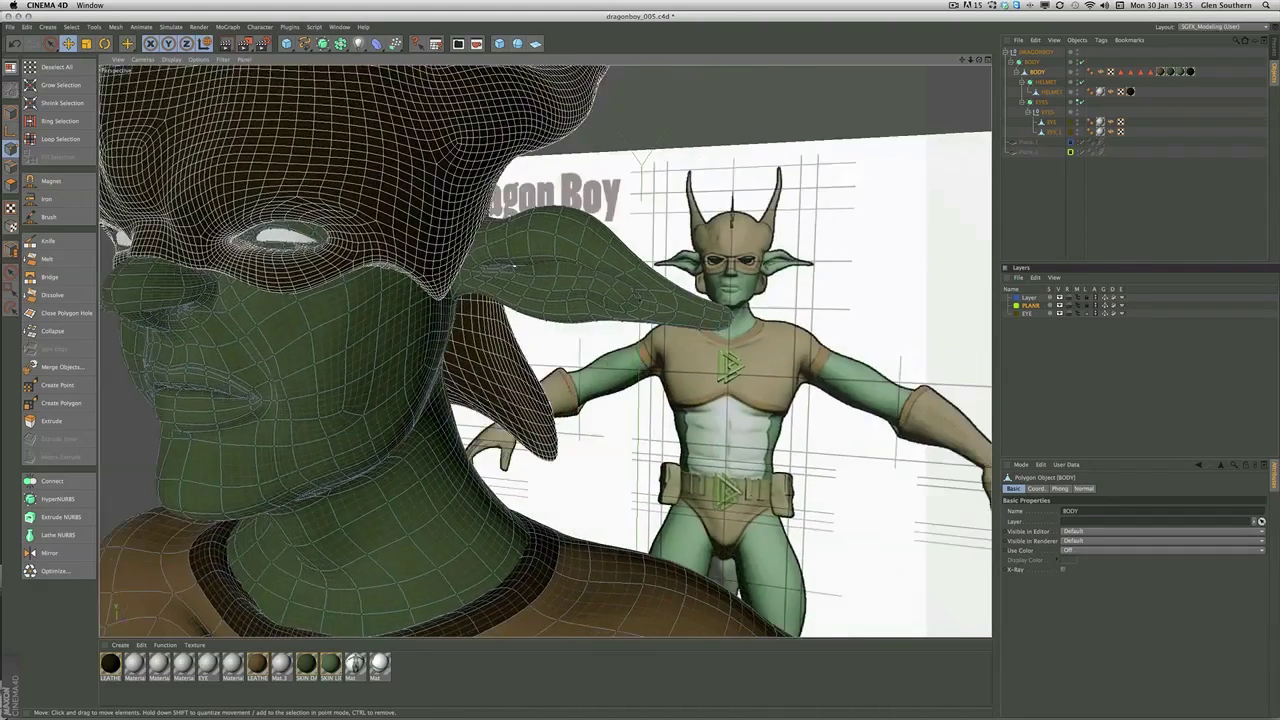
Step: Clear the object selection in Model mode and review the whole smoothed character from the front and back
alt+drag(503, 268, 864, 215)
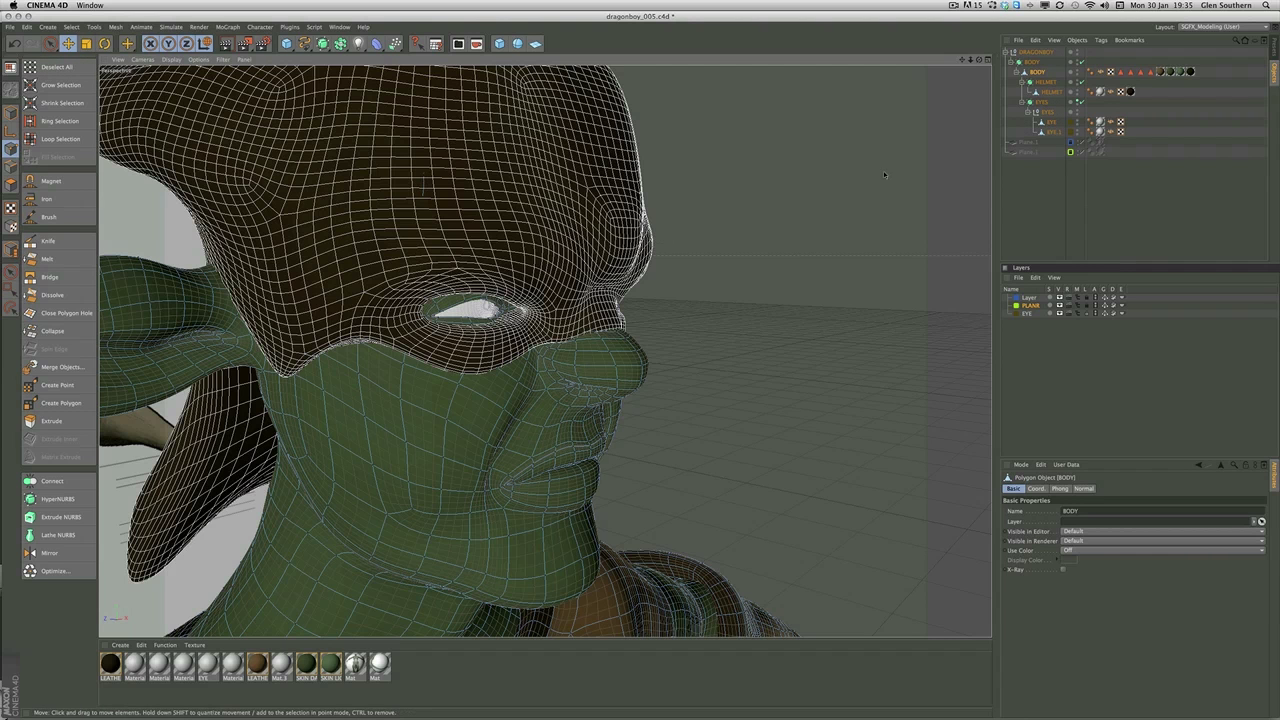
click(10, 67)
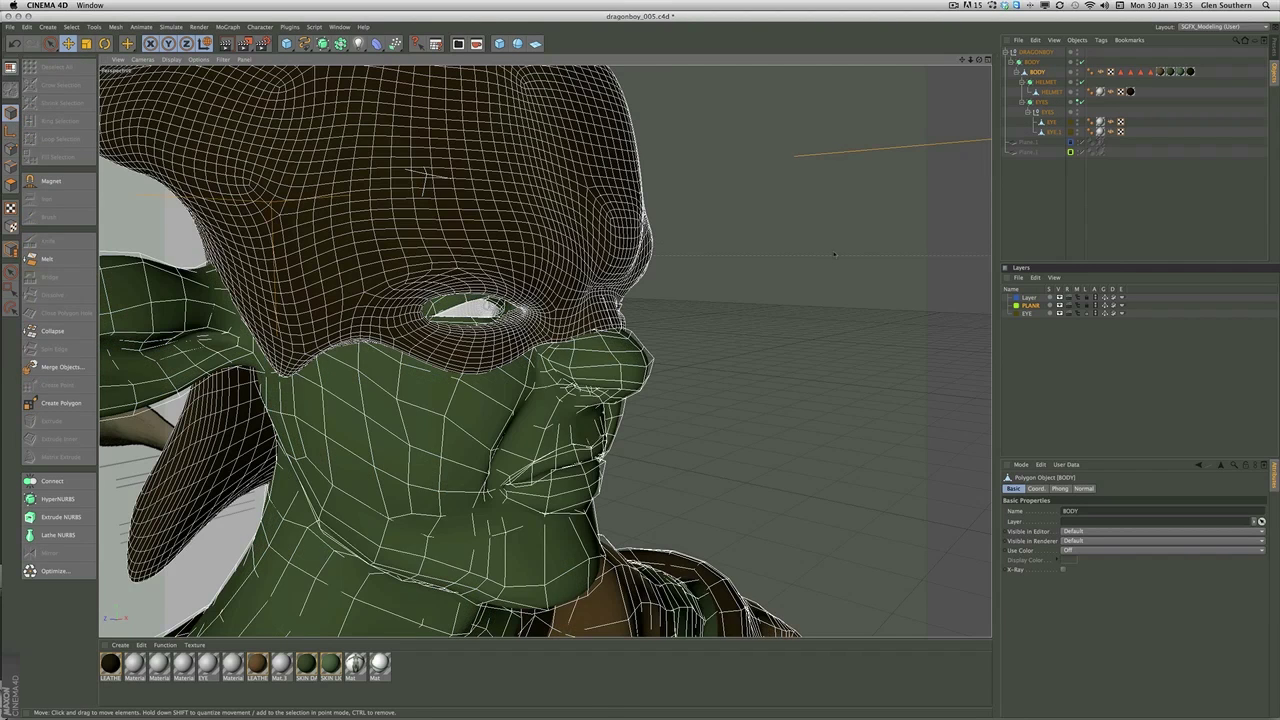
click(748, 253)
key(ctrl+z)
alt+drag(733, 310, 730, 292)
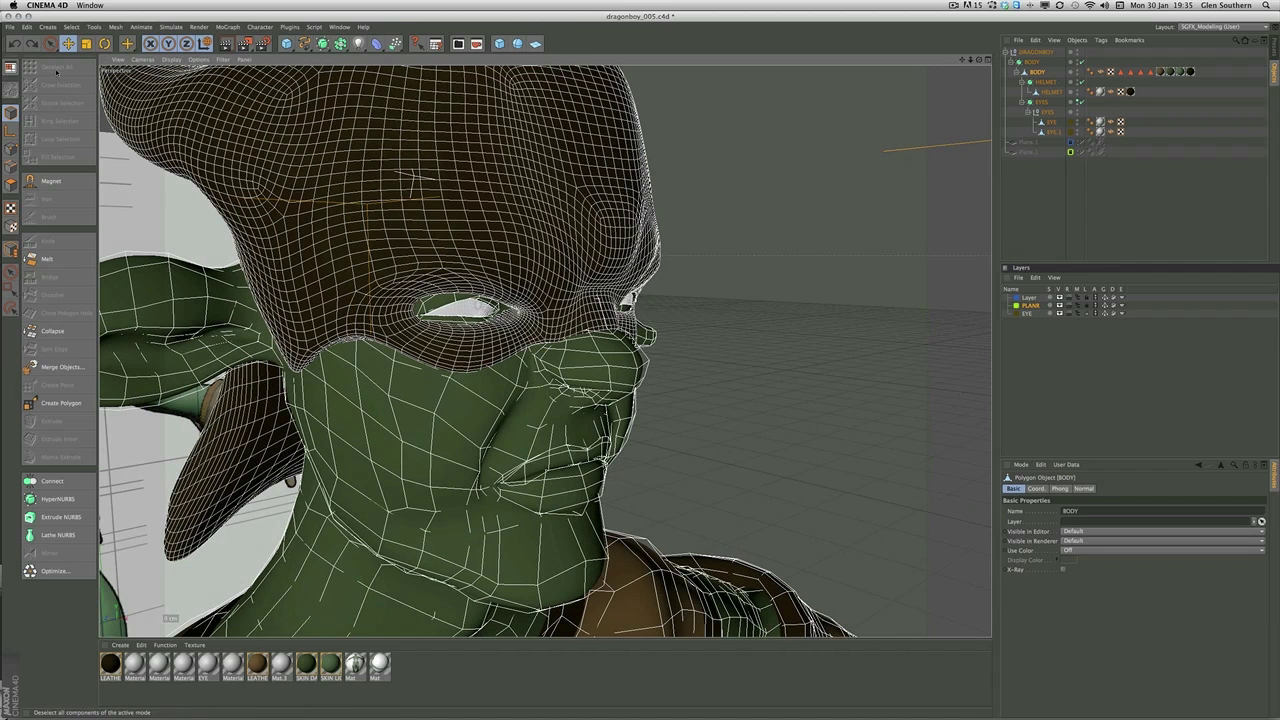
click(49, 44)
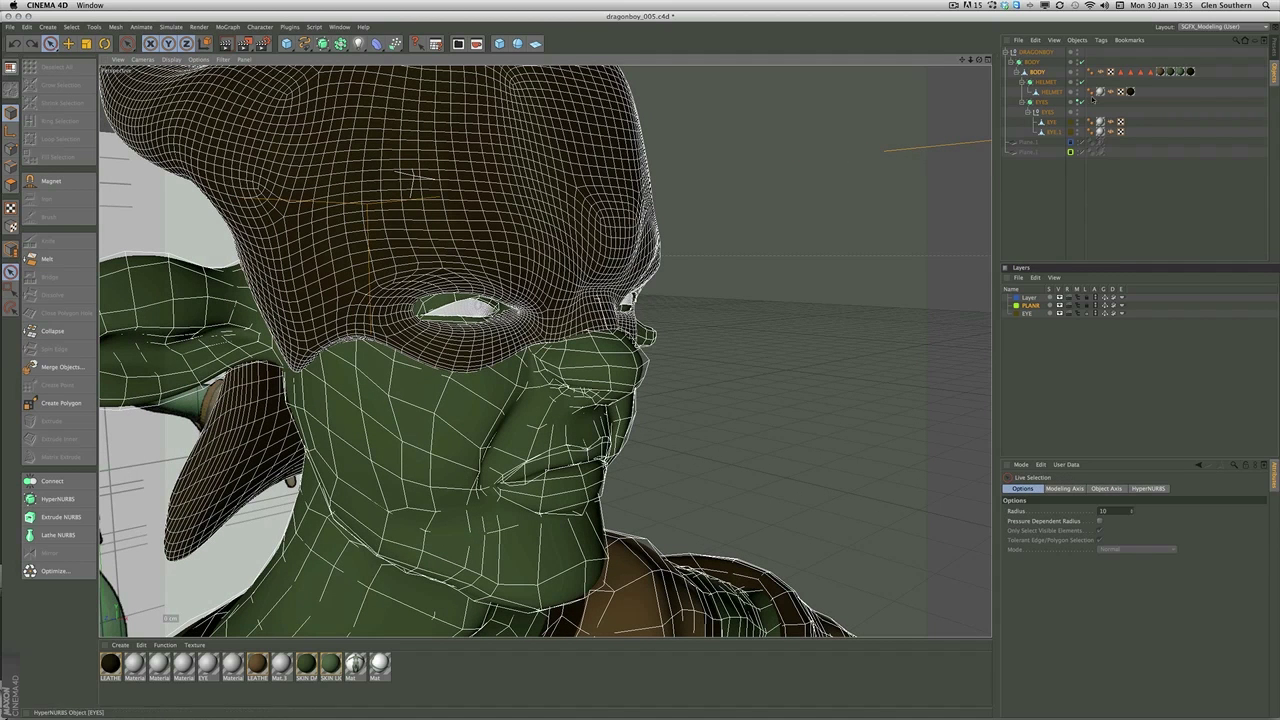
click(1033, 52)
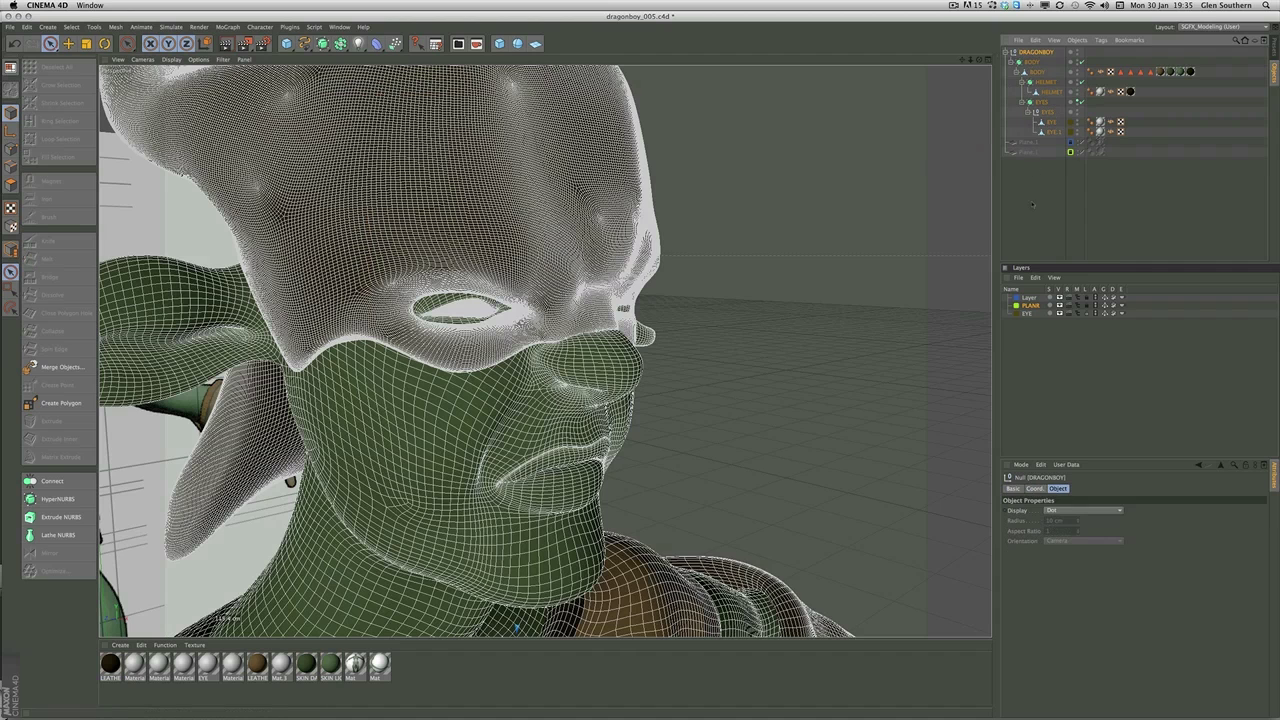
click(1033, 203)
alt+middle_drag(742, 240, 721, 223)
alt+drag(720, 219, 493, 350)
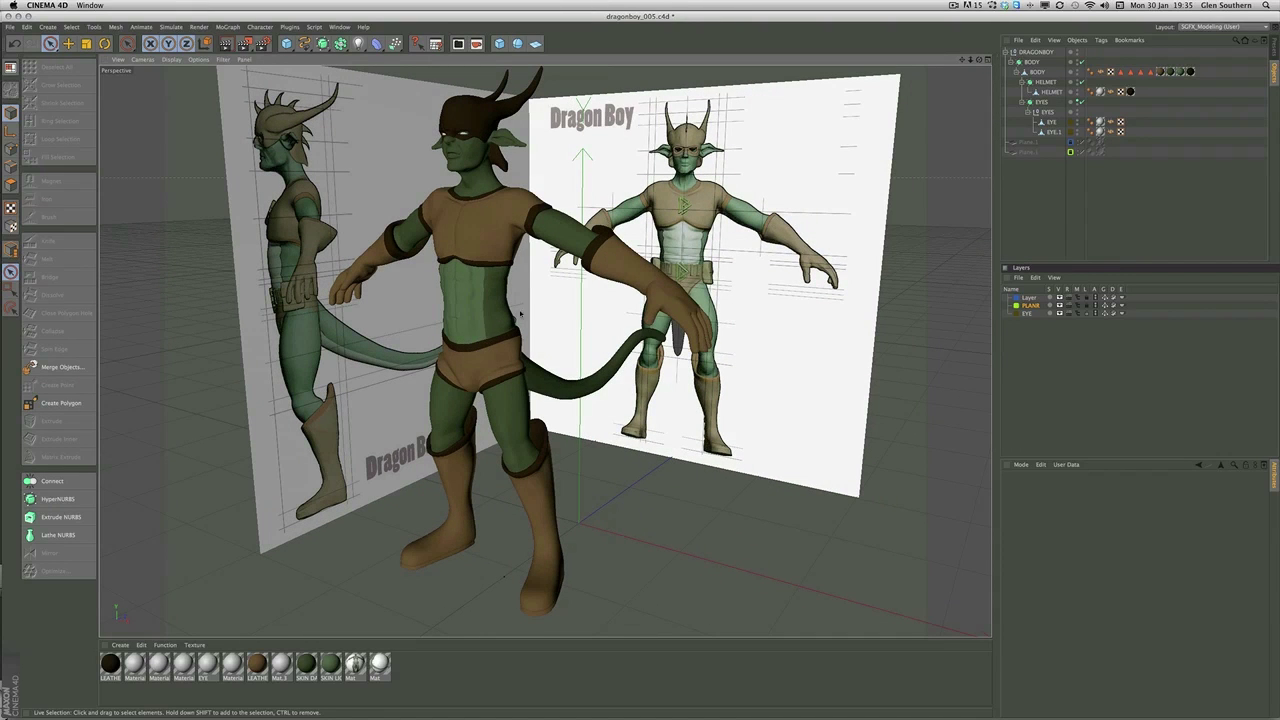
mouse_move(520, 315)
alt+mouse_down()
mouse_move(543, 323)
mouse_move(503, 332)
alt+mouse_up()
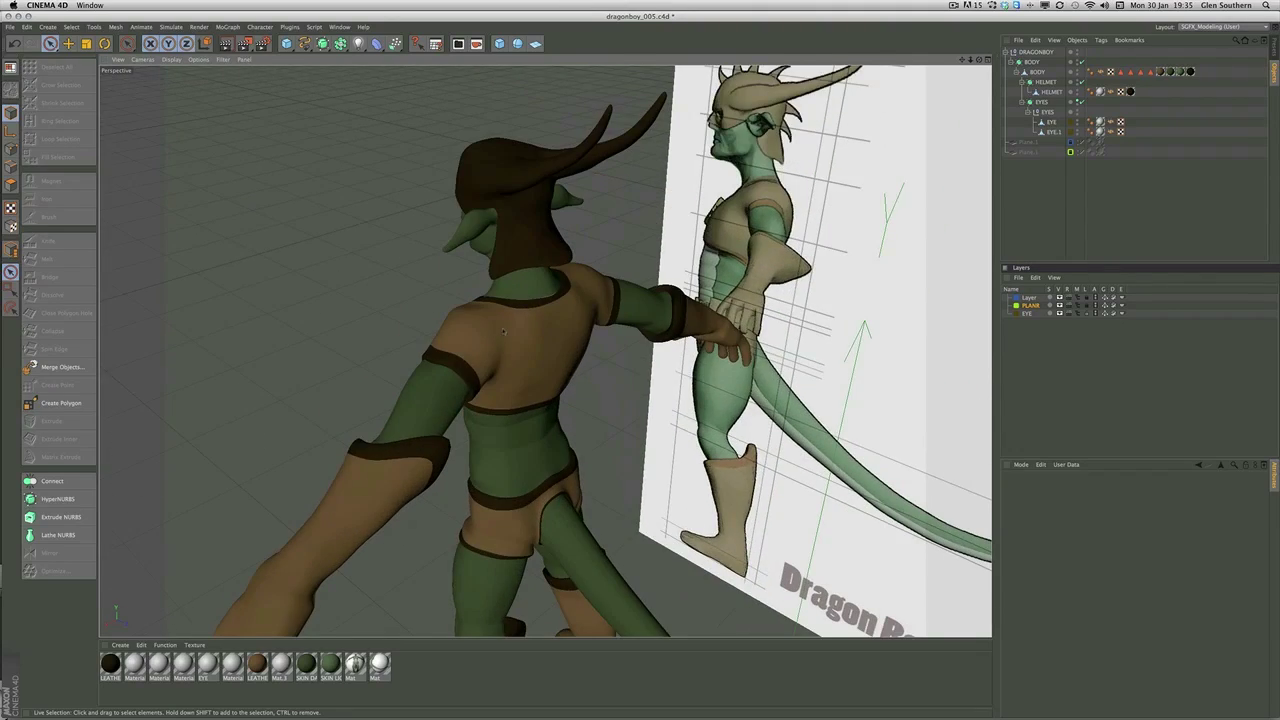
Step: Select the BODY mesh for point editing and move points along the back of the neck and collar
alt+right_drag(503, 330, 622, 246)
click(603, 259)
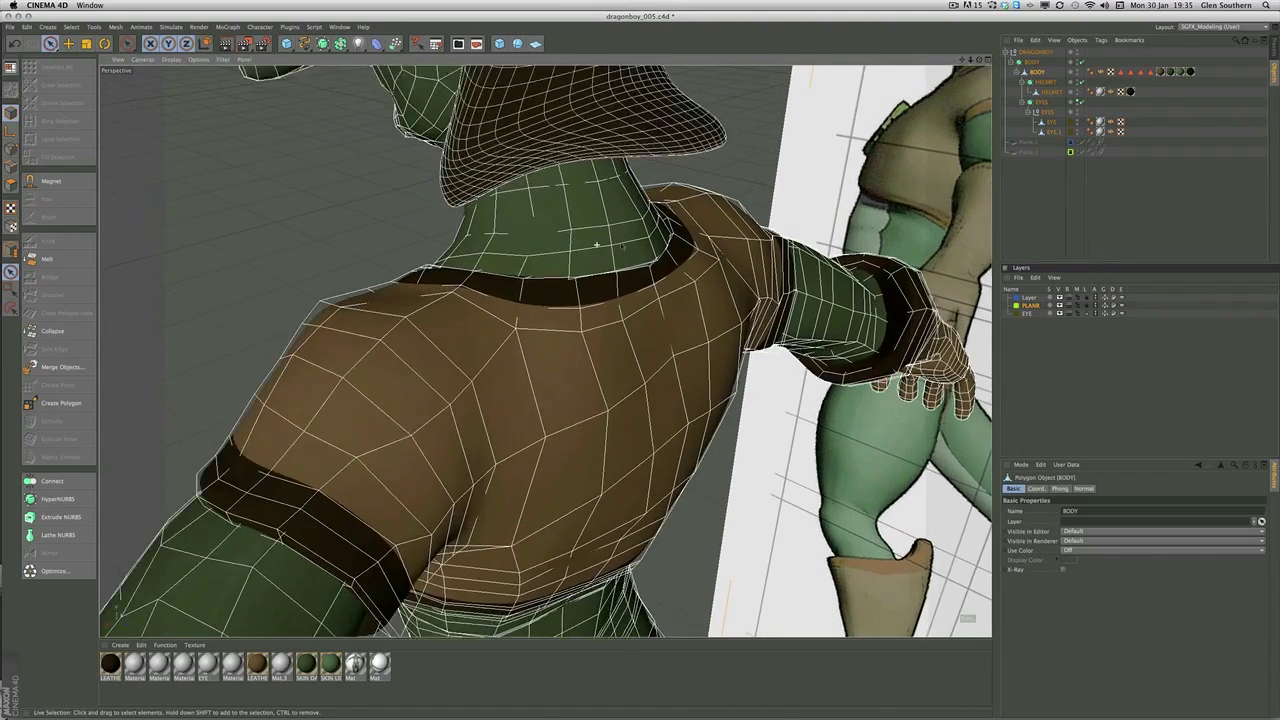
scroll(596, 244, up, 3)
click(12, 149)
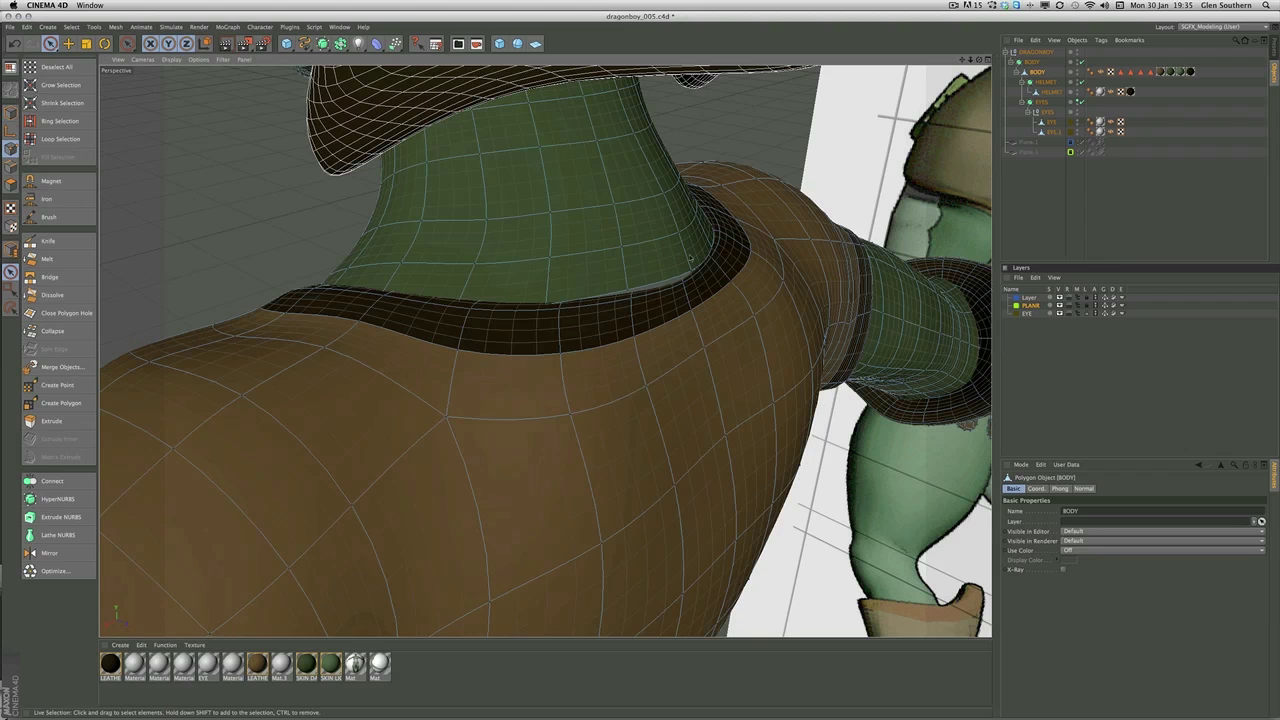
click(690, 272)
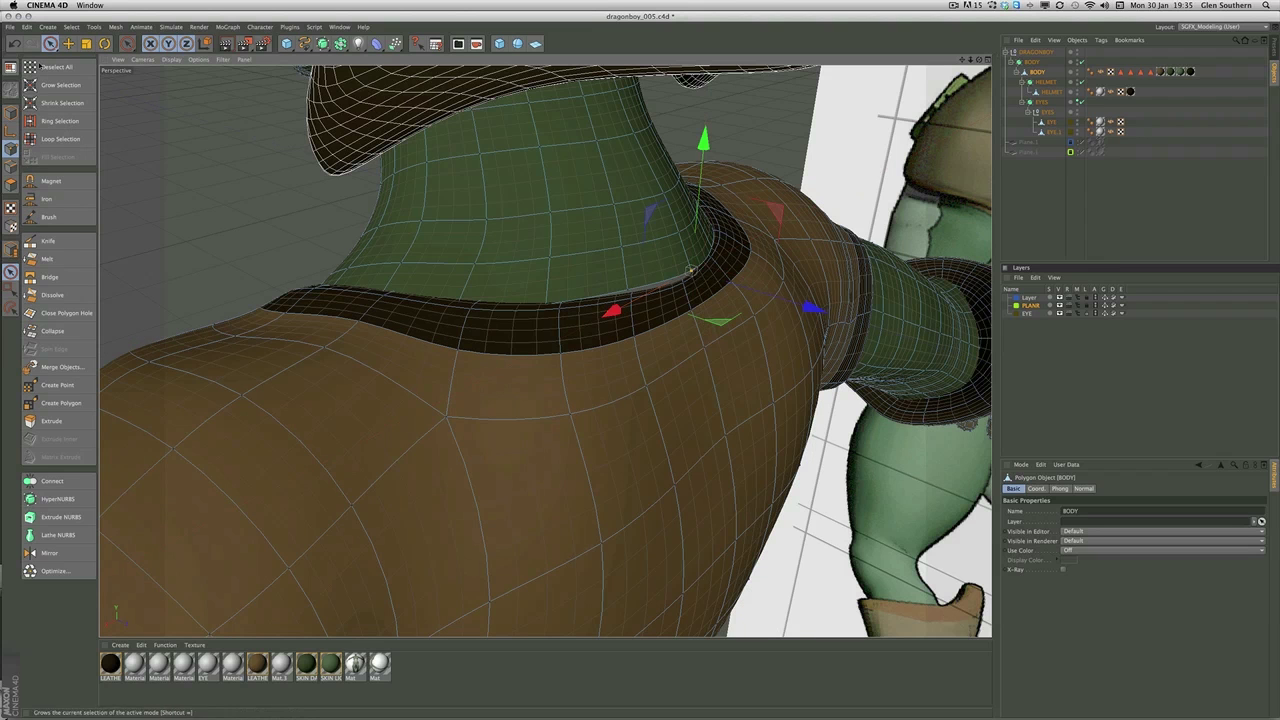
key(e)
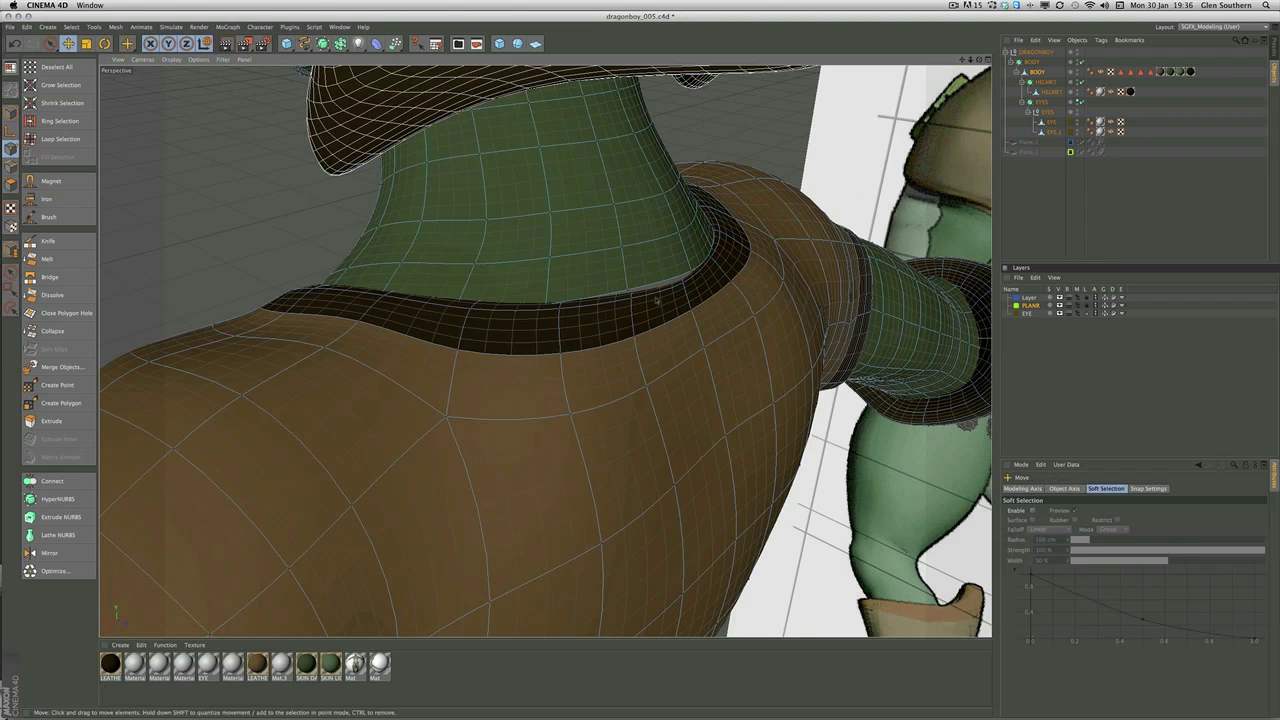
alt+drag(656, 300, 800, 345)
mouse_move(578, 189)
mouse_down()
mouse_move(580, 212)
mouse_move(510, 220)
mouse_move(528, 194)
mouse_move(511, 232)
mouse_move(514, 222)
mouse_up()
drag(529, 150, 516, 155)
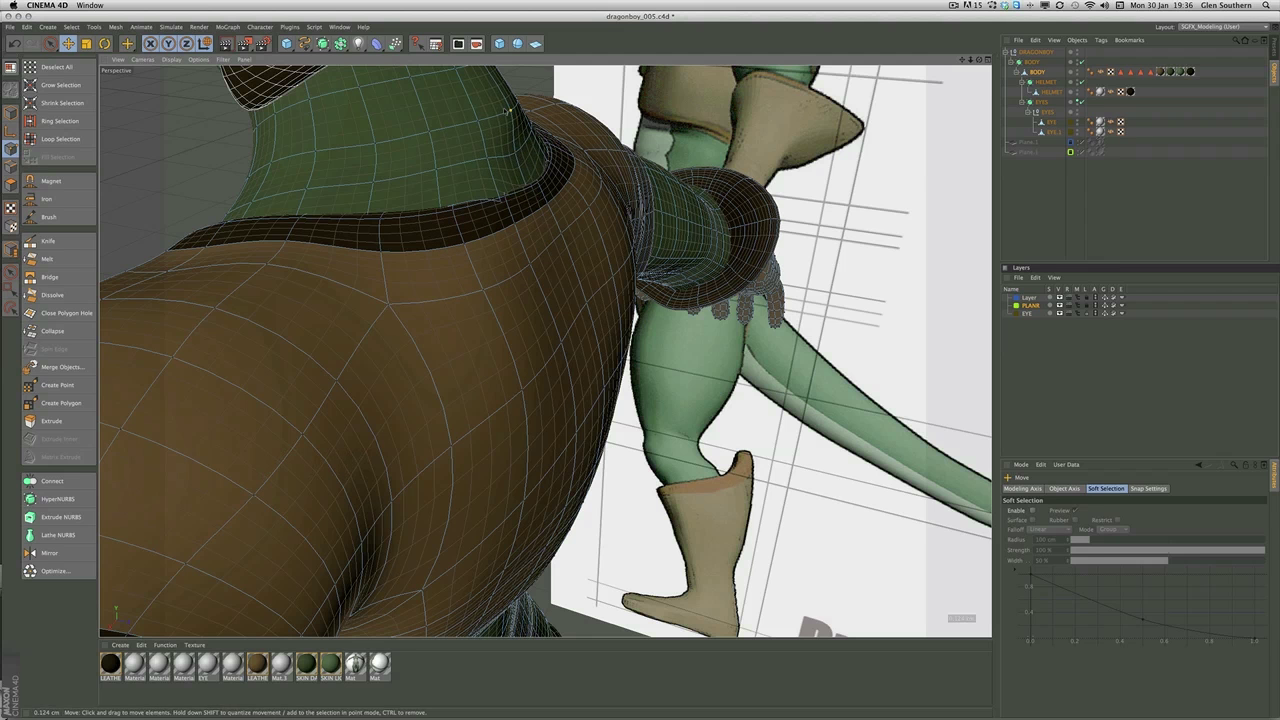
drag(508, 111, 498, 115)
Step: Tidy the points where the side of the neck meets the dark collar band
alt+drag(535, 305, 546, 351)
alt+middle_drag(510, 190, 532, 306)
drag(554, 295, 515, 312)
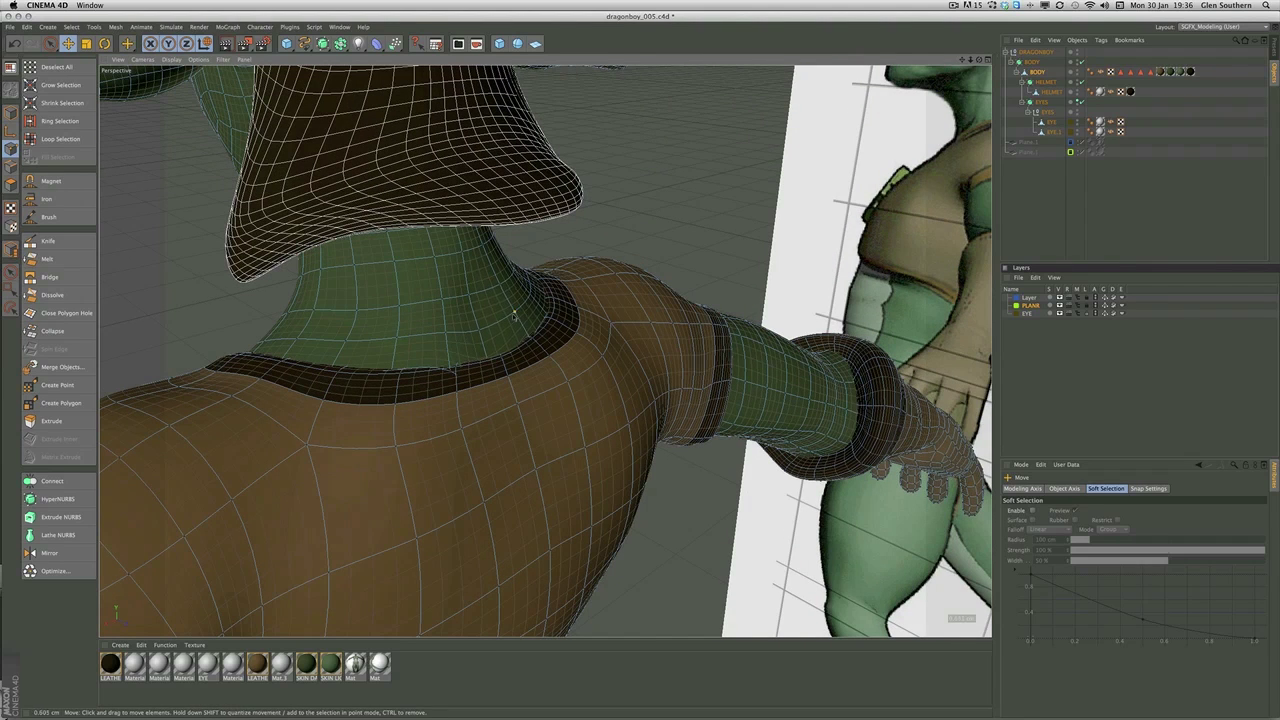
alt+drag(551, 314, 437, 371)
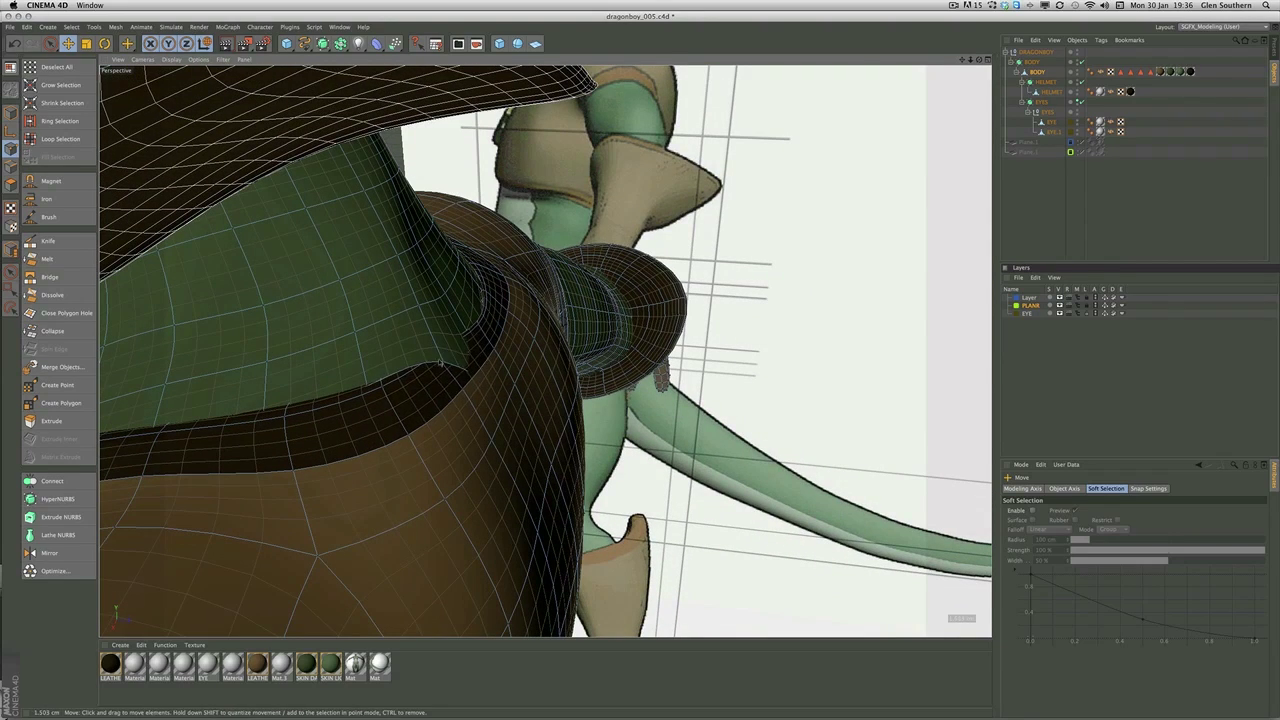
alt+drag(437, 371, 470, 330)
Step: Review the full character against the reference planes and select the DRAGONBOY null
alt+drag(602, 313, 551, 345)
alt+right_drag(552, 345, 524, 335)
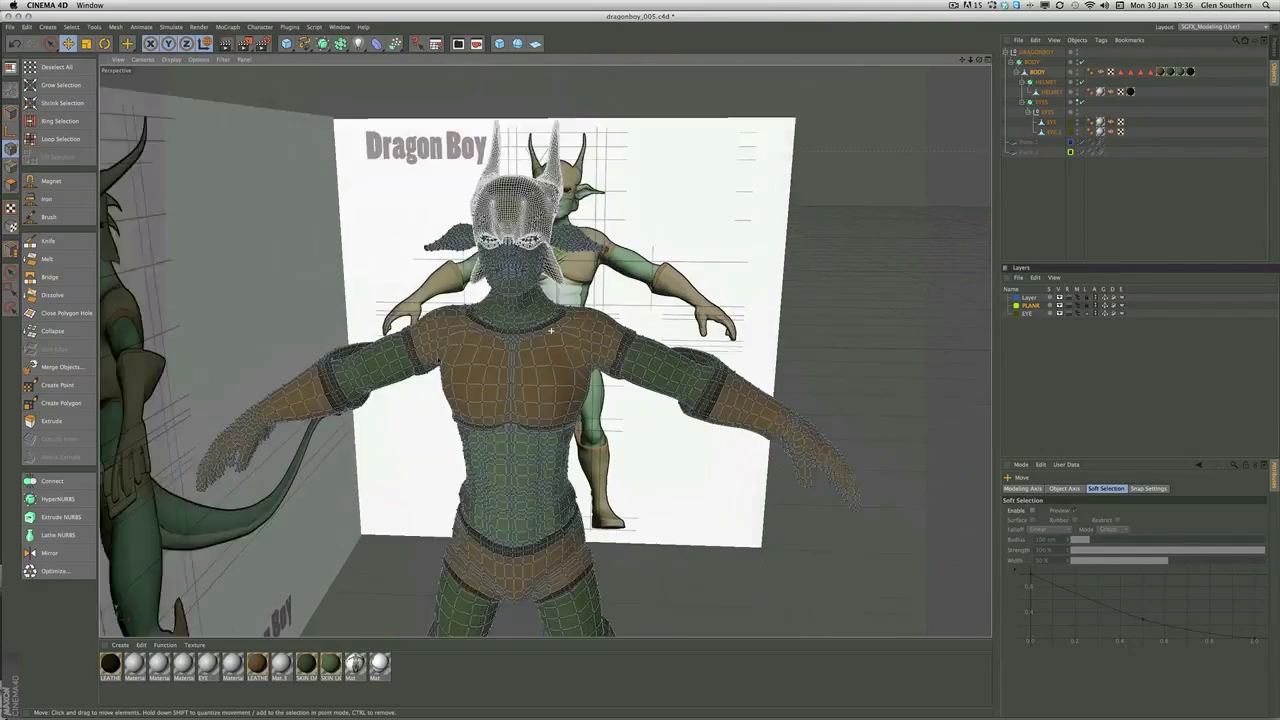
alt+drag(524, 335, 511, 316)
alt+right_drag(511, 316, 508, 306)
alt+drag(508, 306, 499, 340)
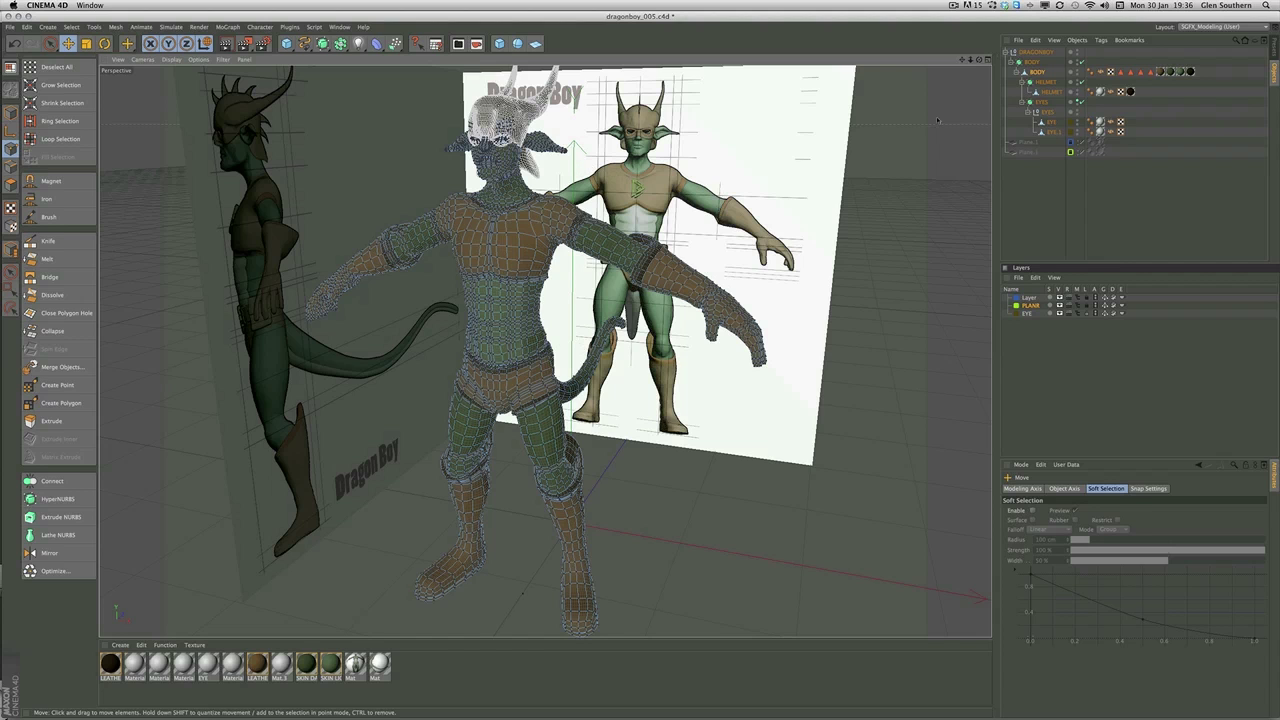
click(1036, 51)
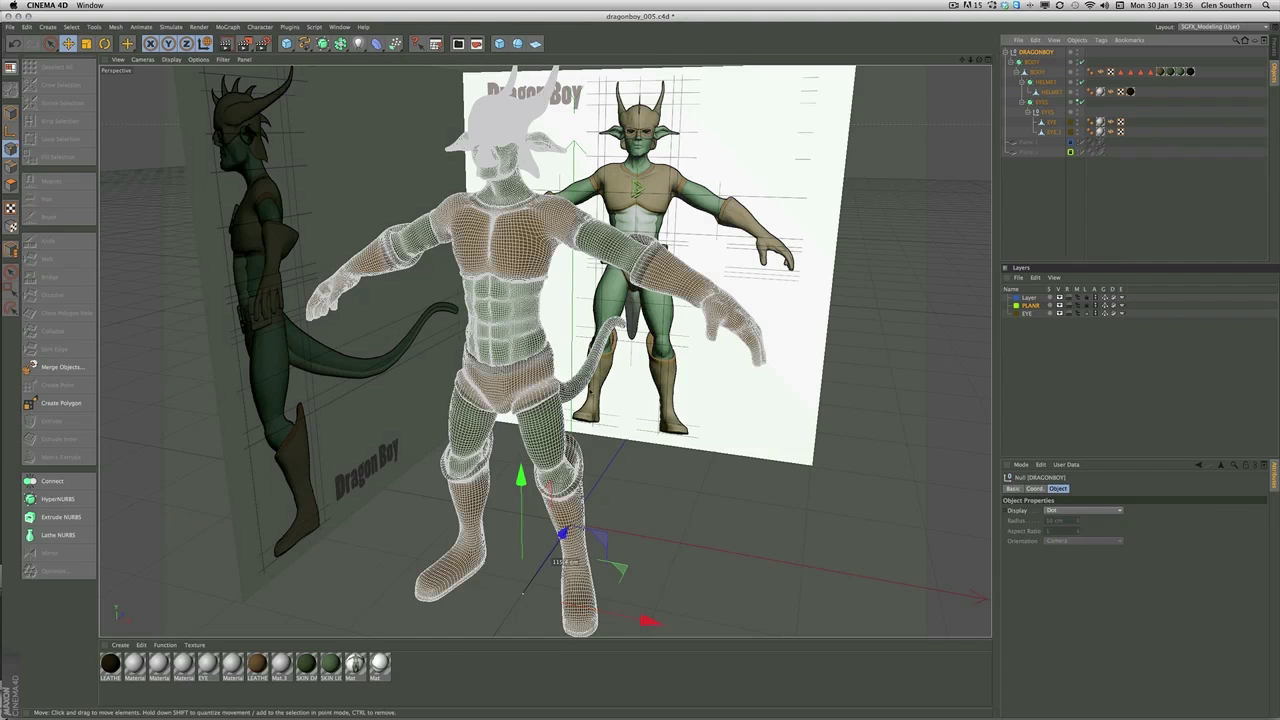
alt+drag(522, 593, 361, 361)
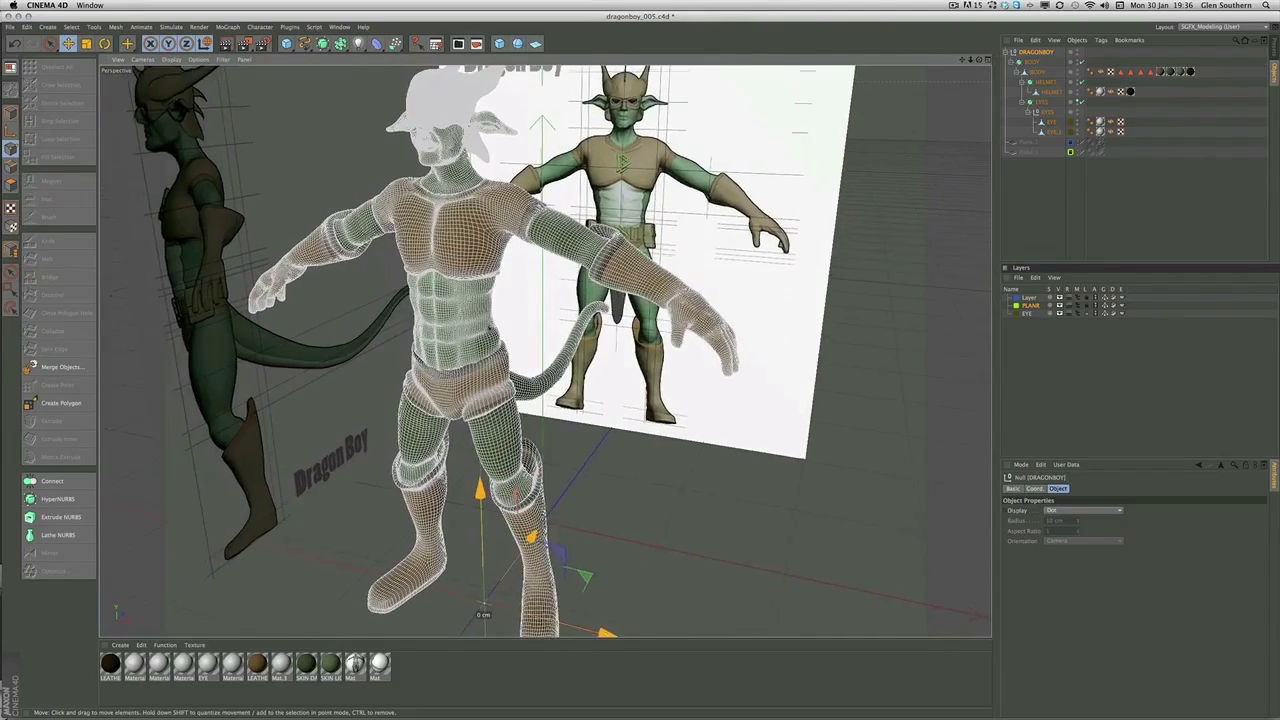